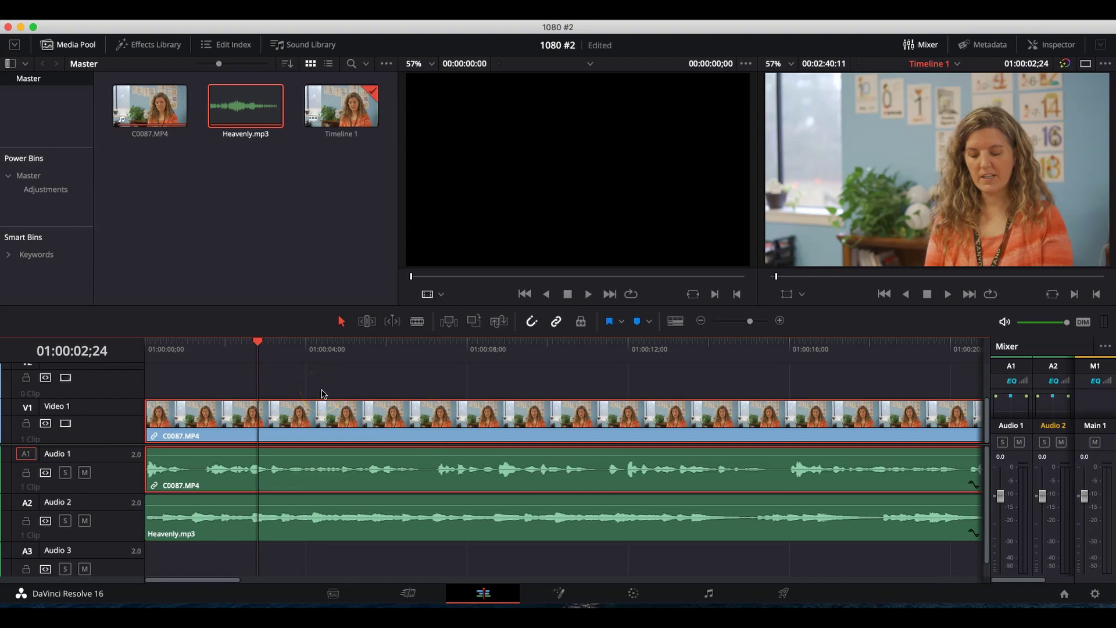
Step: Preview the dialogue and music, deselect the C0087.MP4 clips, and move to the Fairlight page
{"action": "key", "text": "space"}
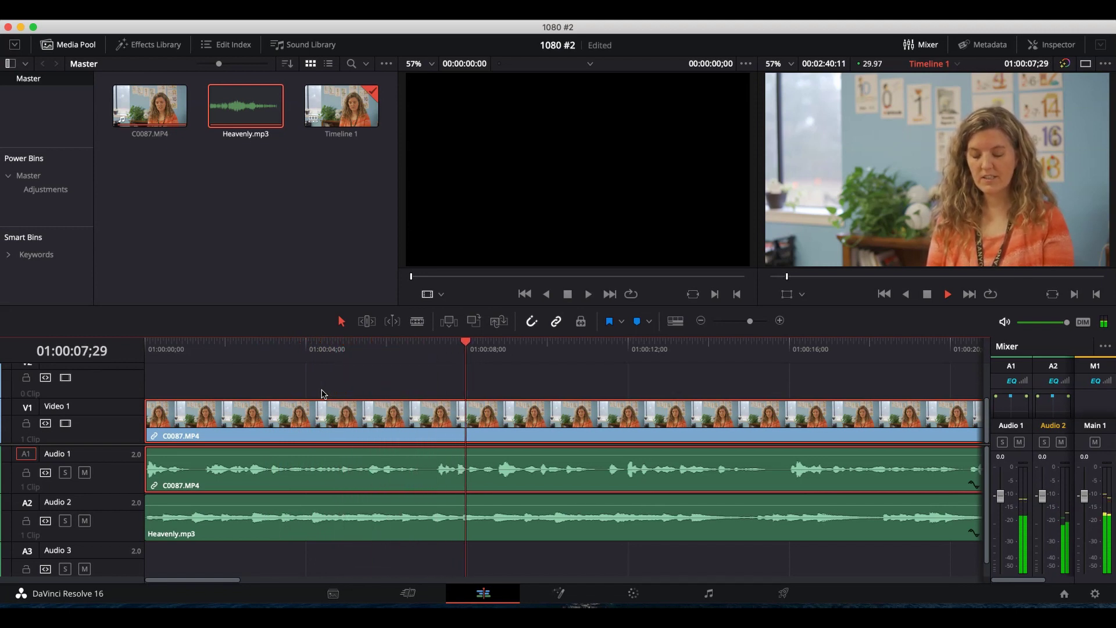
{"action": "key", "text": "space"}
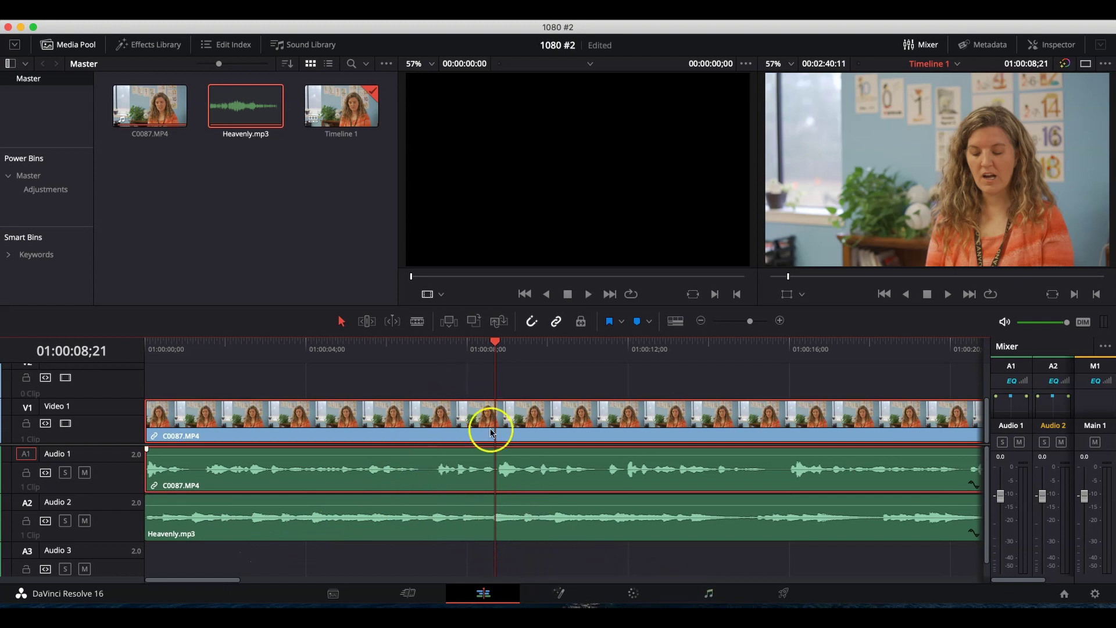
{"action": "left_click", "coordinate": [422, 385]}
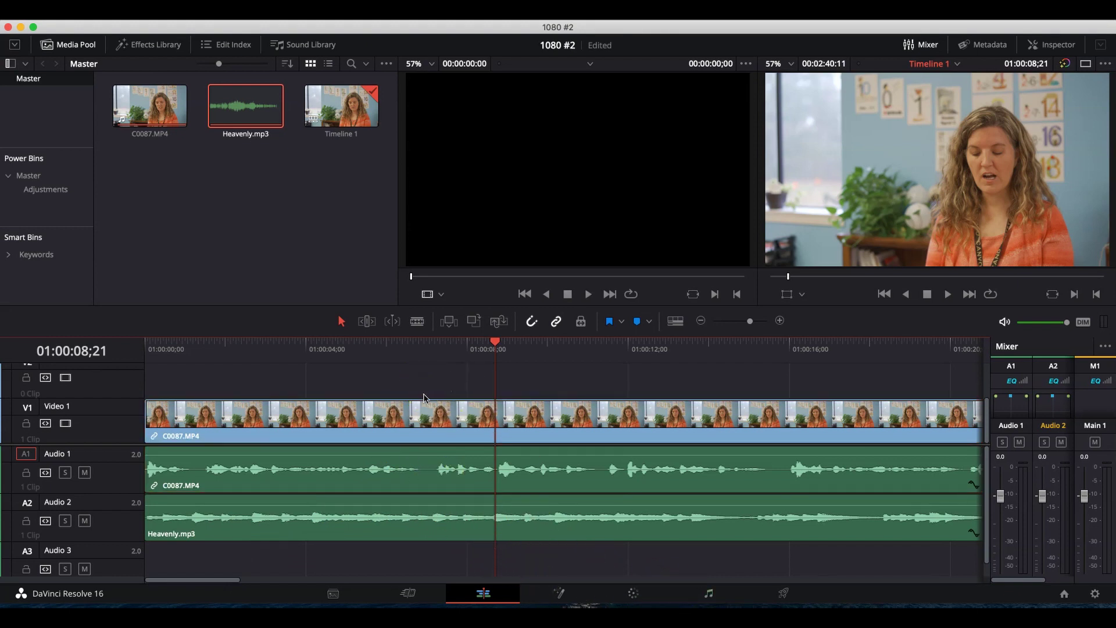
{"action": "left_click", "coordinate": [712, 594]}
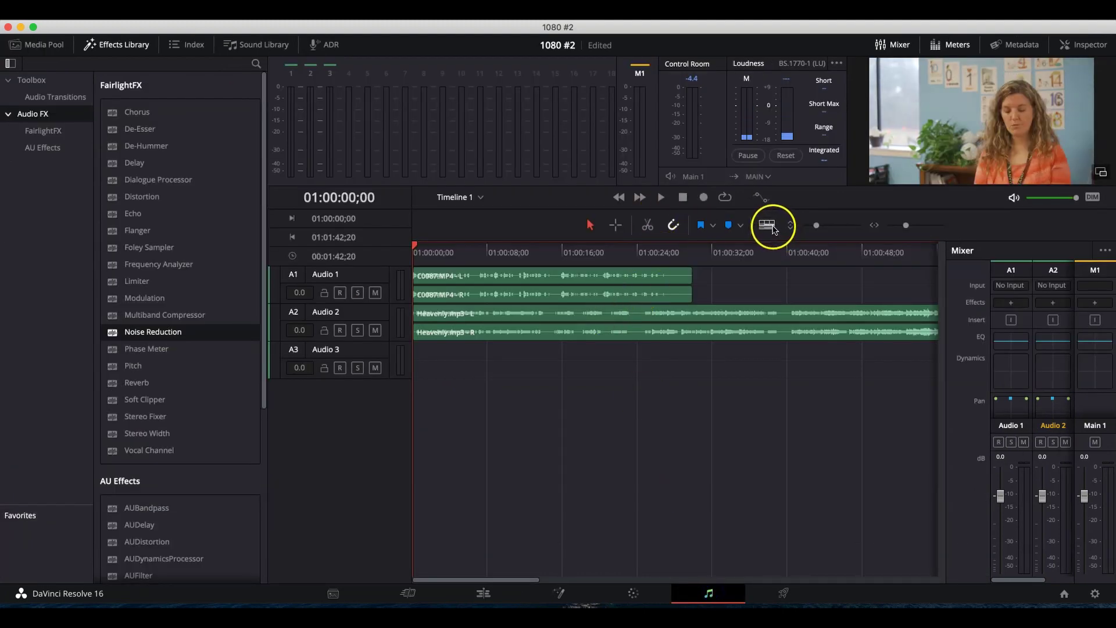
Step: Make the Fairlight audio tracks much taller and play the music briefly
{"action": "left_click_drag", "start_coordinate": [816, 225], "coordinate": [836, 227]}
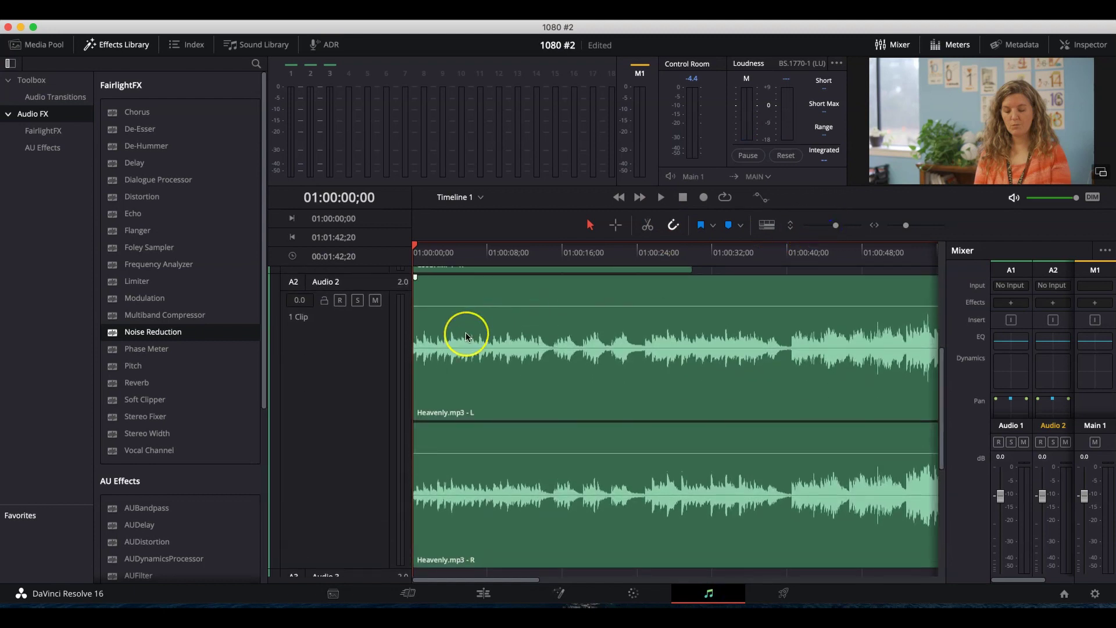
{"action": "key", "text": "space"}
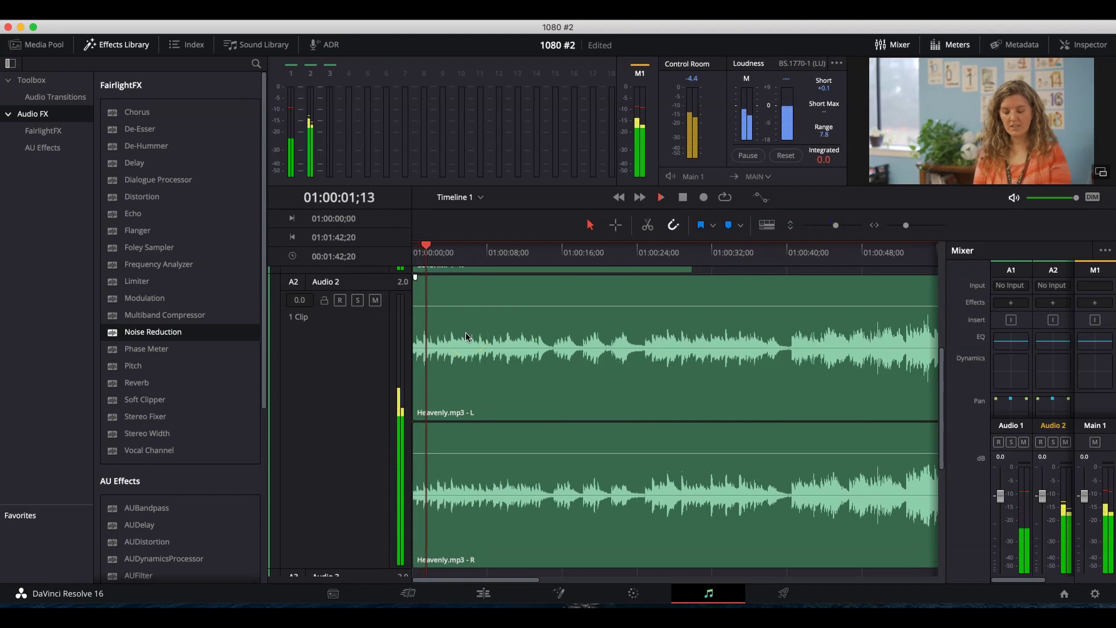
{"action": "key", "text": "space"}
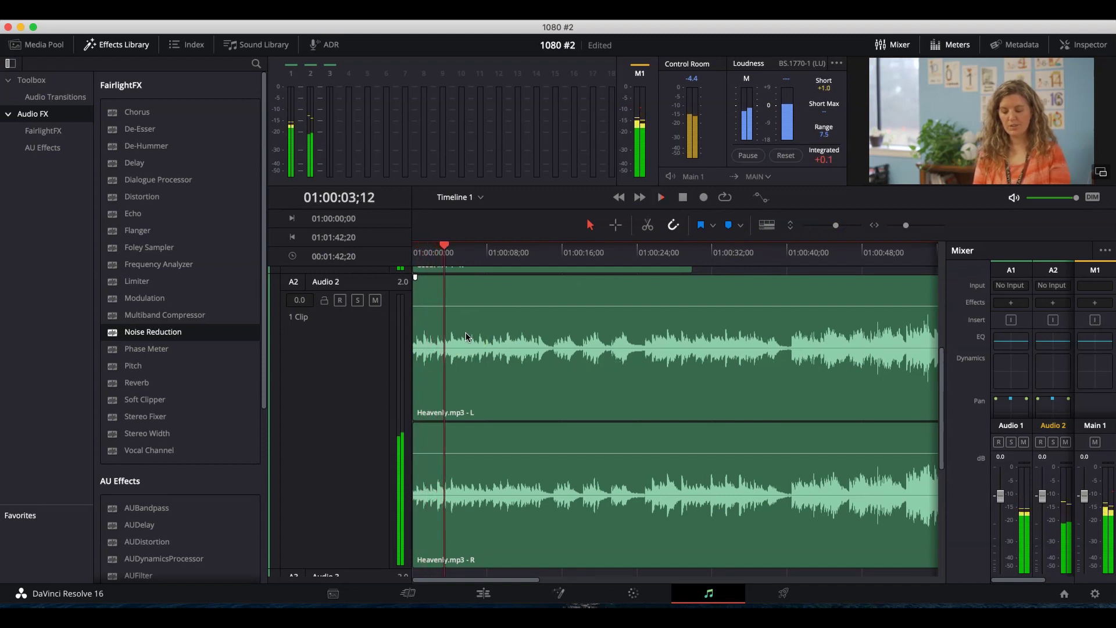
{"action": "mouse_move", "coordinate": [461, 300]}
{"action": "left_mouse_down"}
{"action": "mouse_move", "coordinate": [448, 250]}
{"action": "mouse_move", "coordinate": [414, 250]}
{"action": "left_mouse_up"}
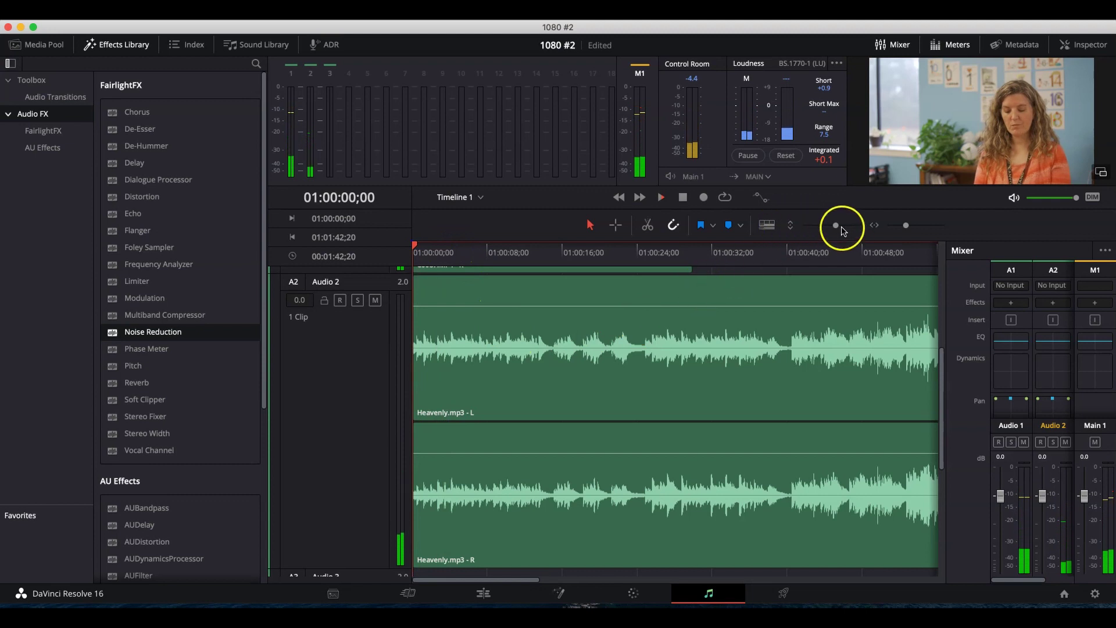
Step: Shrink and scroll the tracks so Audio 1 to Audio 3 fit, with the playhead at the dialogue's end
{"action": "left_click_drag", "start_coordinate": [836, 226], "coordinate": [823, 227]}
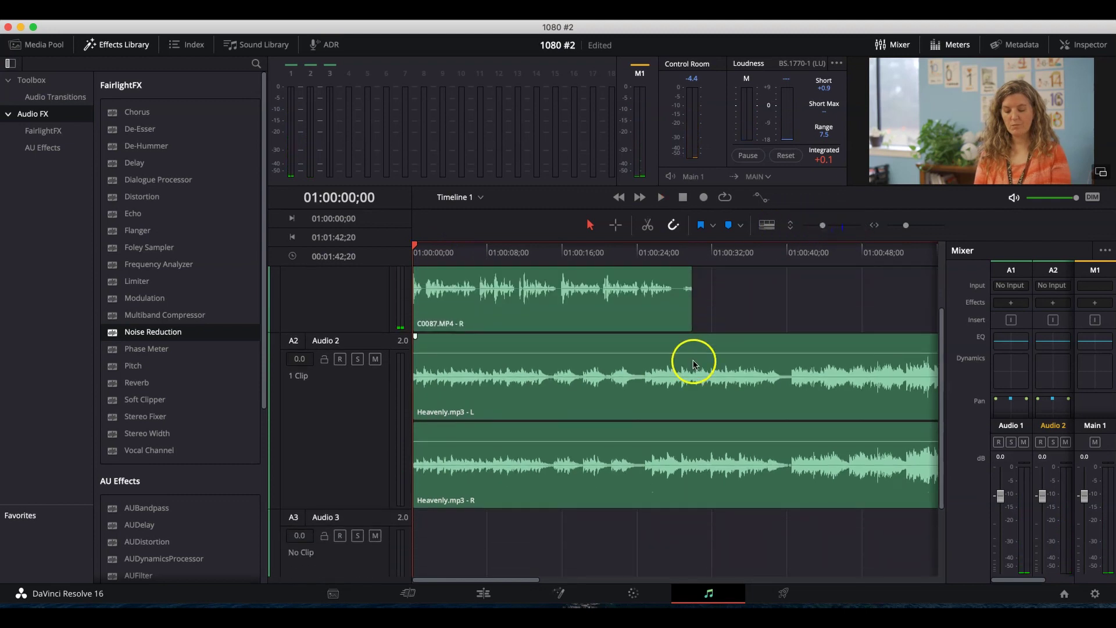
{"action": "scroll", "coordinate": [693, 363], "scroll_direction": "up", "scroll_amount": 3}
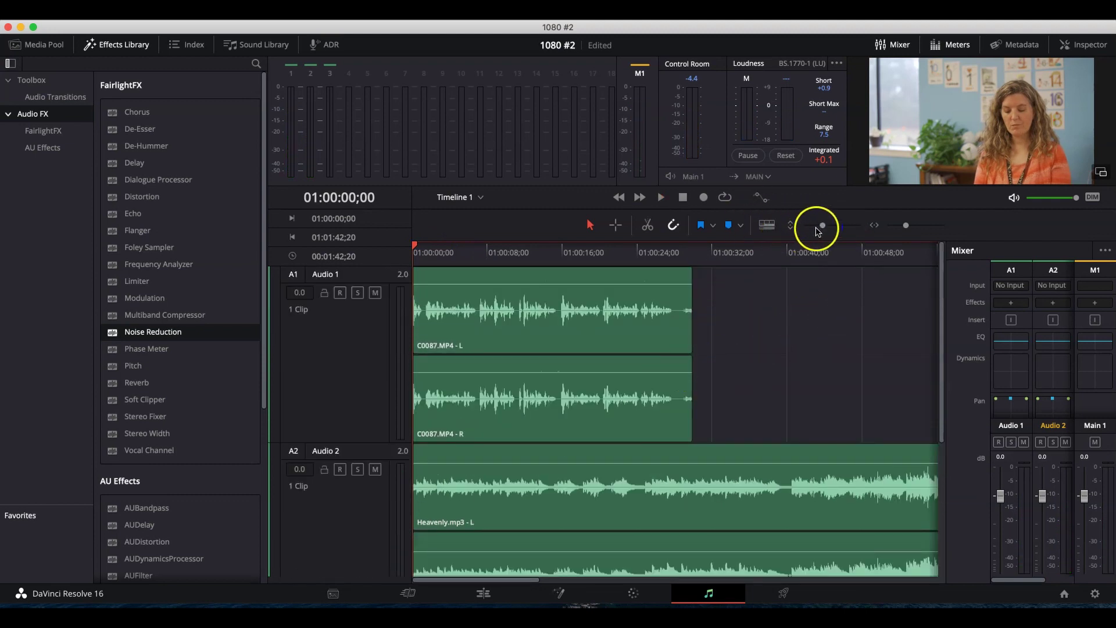
{"action": "left_click_drag", "start_coordinate": [821, 225], "coordinate": [818, 228]}
{"action": "scroll", "coordinate": [690, 331], "scroll_direction": "up", "scroll_amount": 1}
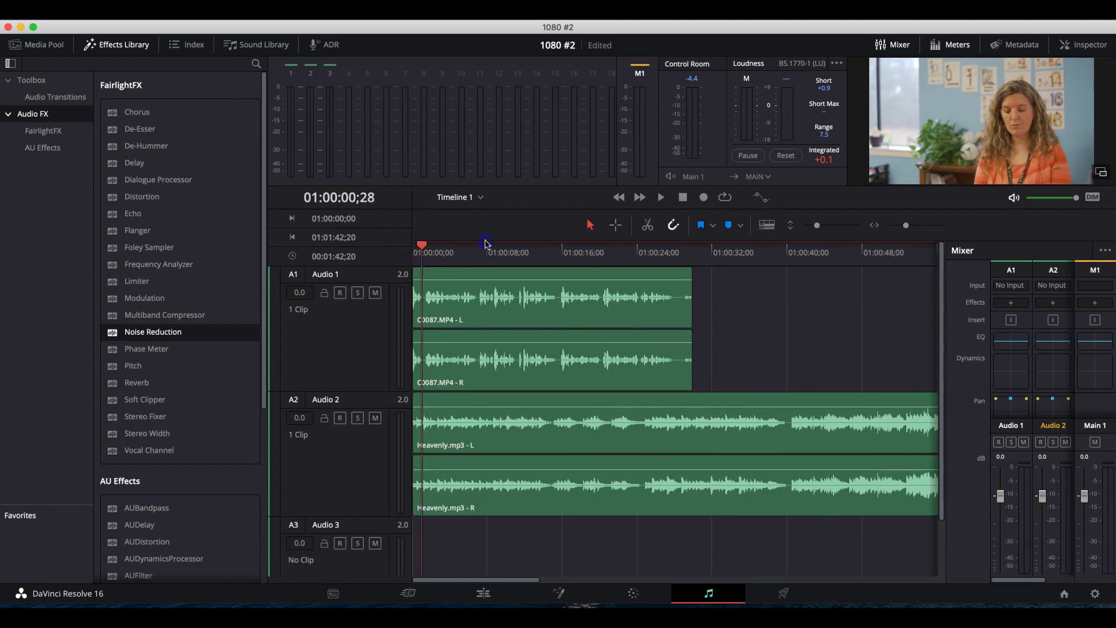
{"action": "left_click_drag", "start_coordinate": [416, 250], "coordinate": [729, 251]}
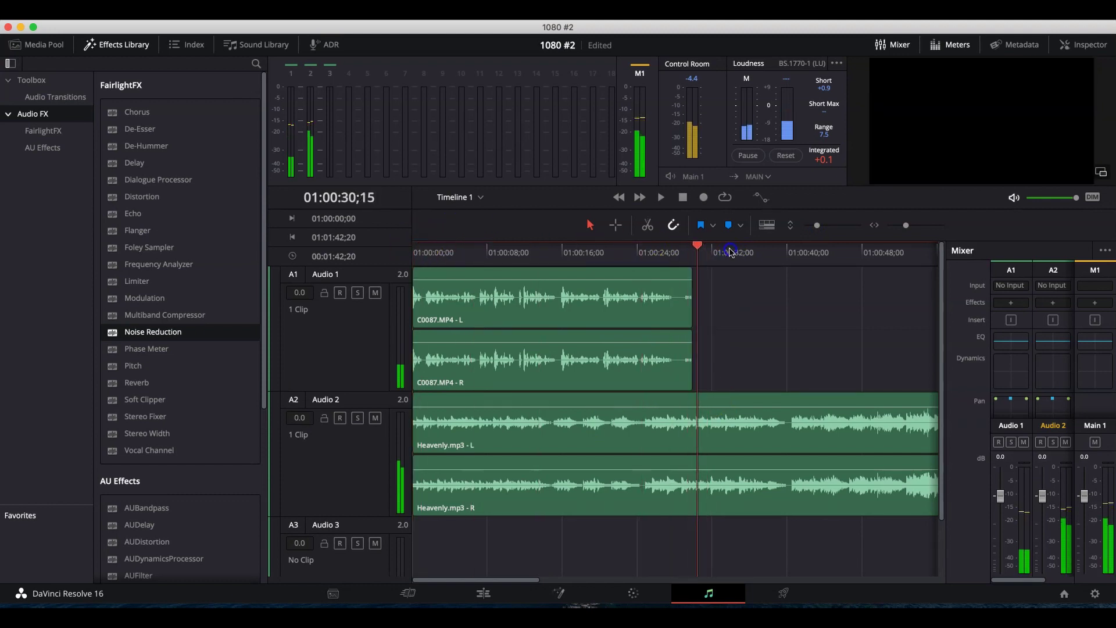
Step: Cut Heavenly.mp3 at the dialogue's end, delete the trailing piece, and rewind to the start
{"action": "left_click", "coordinate": [648, 226]}
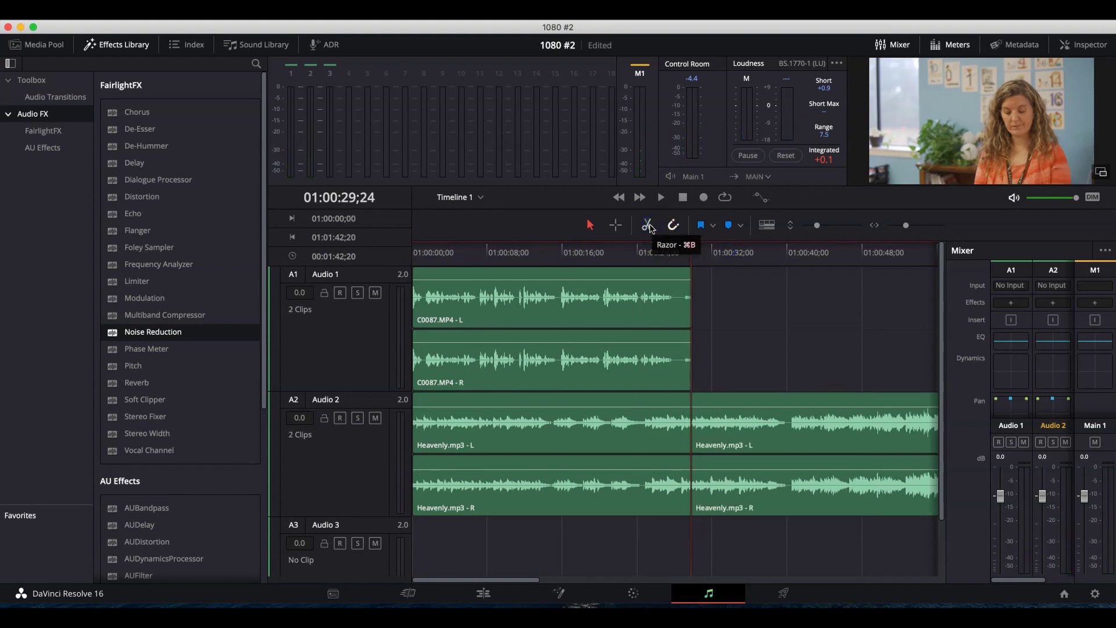
{"action": "left_click", "coordinate": [794, 401]}
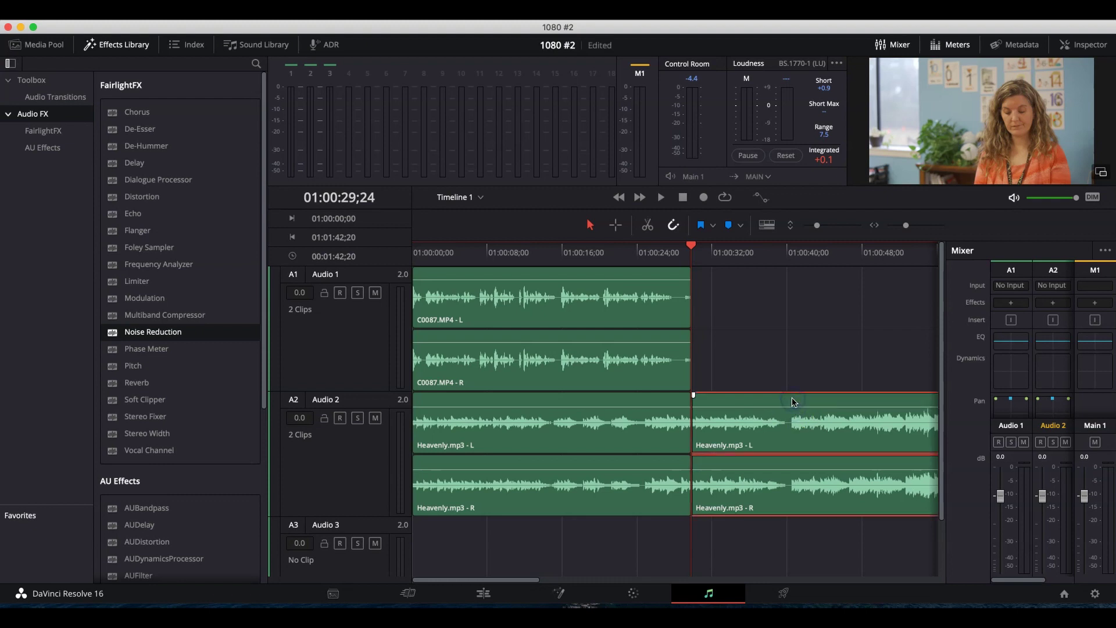
{"action": "key", "text": "Delete"}
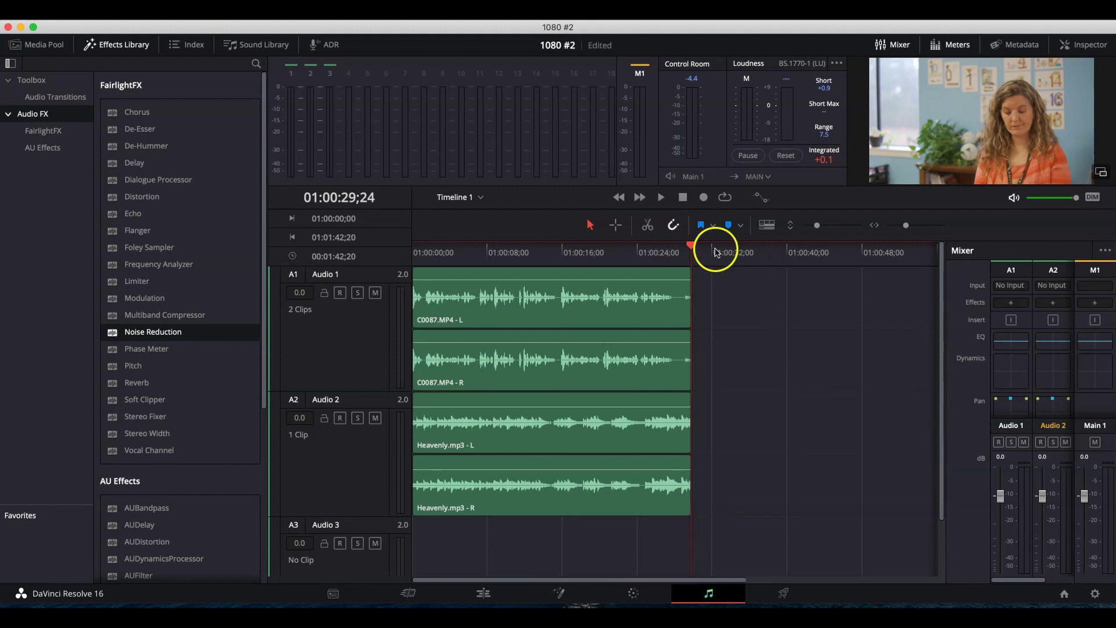
{"action": "left_click_drag", "start_coordinate": [693, 247], "coordinate": [341, 265]}
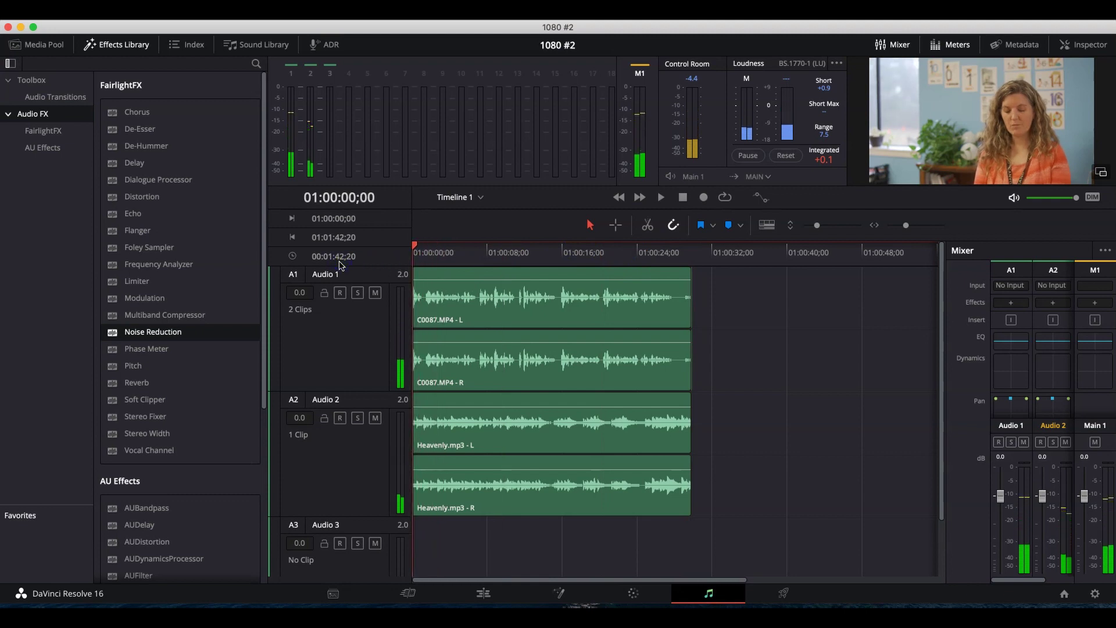
Step: Enable Audio 1's compressor (−15 dB threshold, 2:1 ratio) with Send on as the sidechain key
{"action": "left_click", "coordinate": [567, 314]}
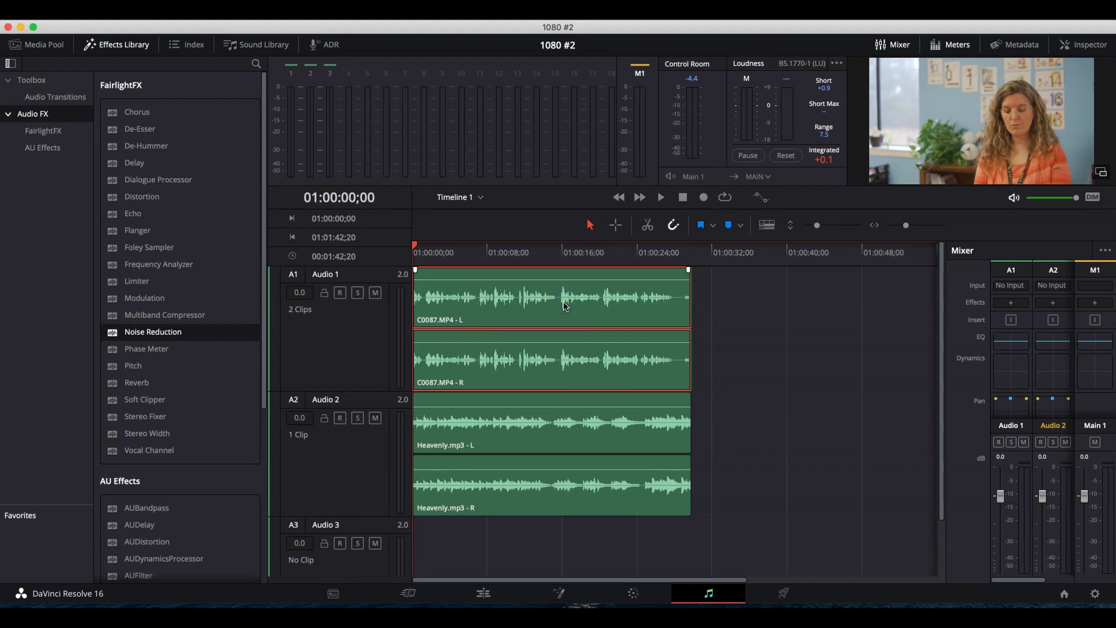
{"action": "left_click", "coordinate": [543, 446]}
{"action": "double_click", "coordinate": [1014, 371]}
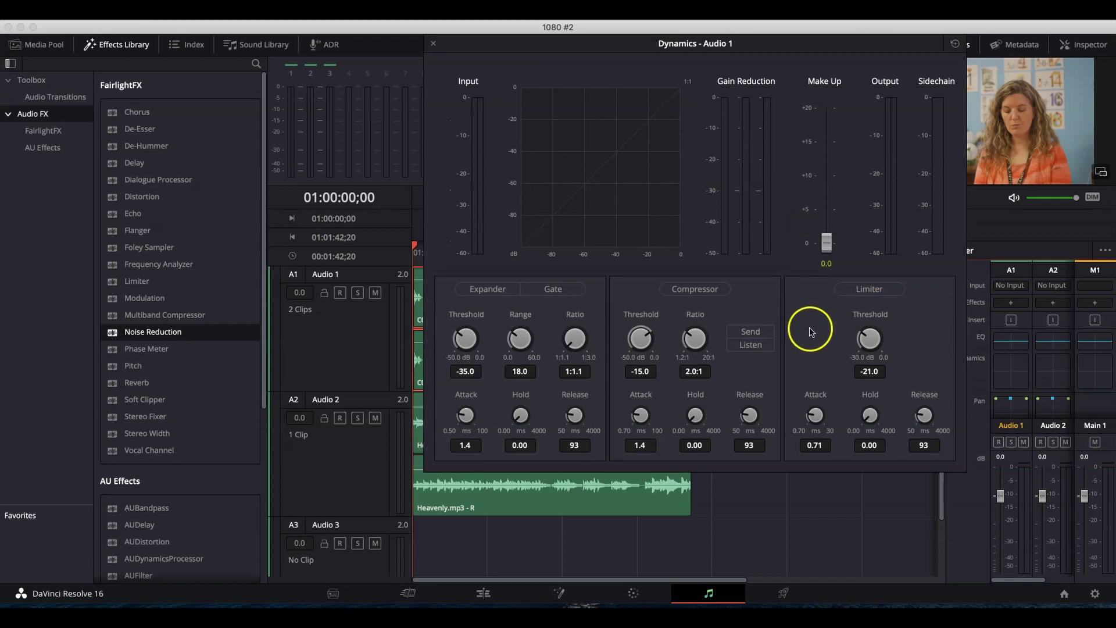
{"action": "left_click", "coordinate": [707, 293]}
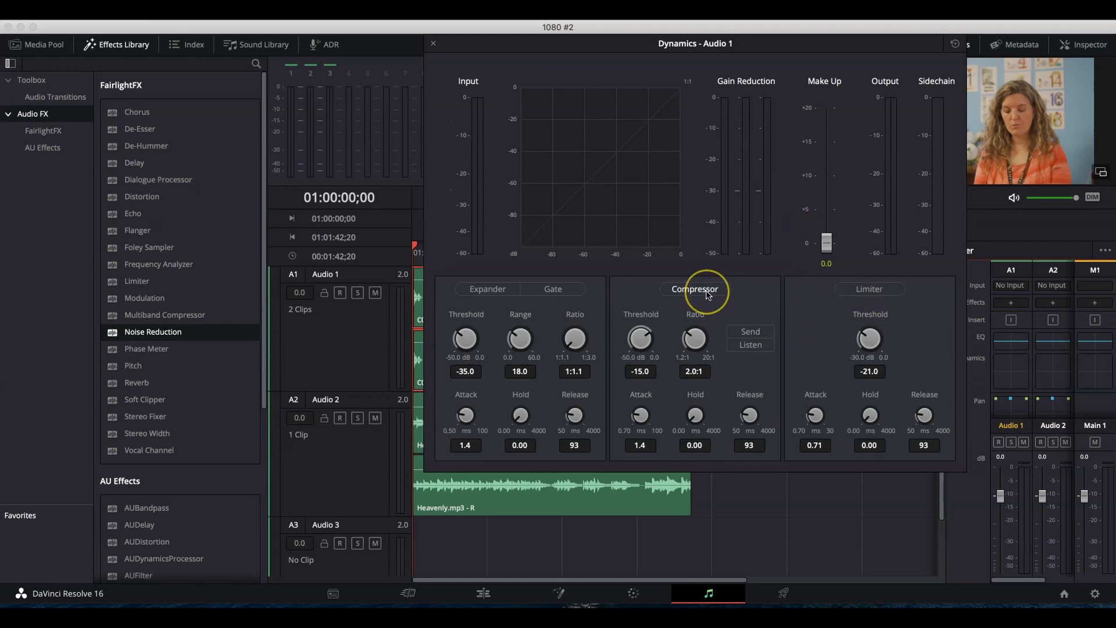
{"action": "left_click", "coordinate": [707, 293]}
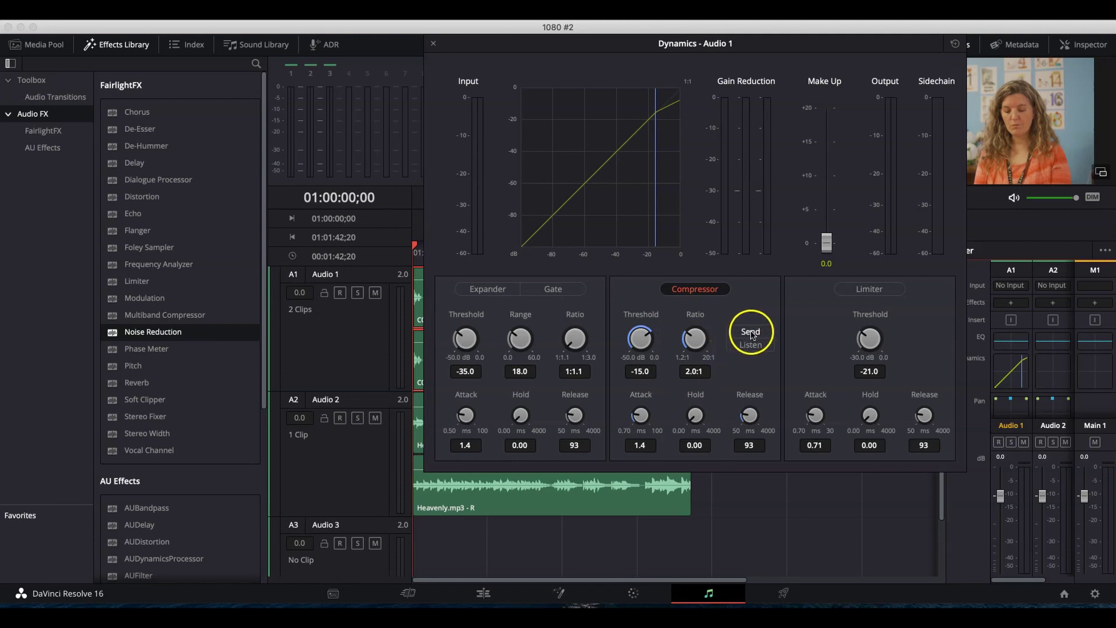
{"action": "left_click", "coordinate": [751, 333]}
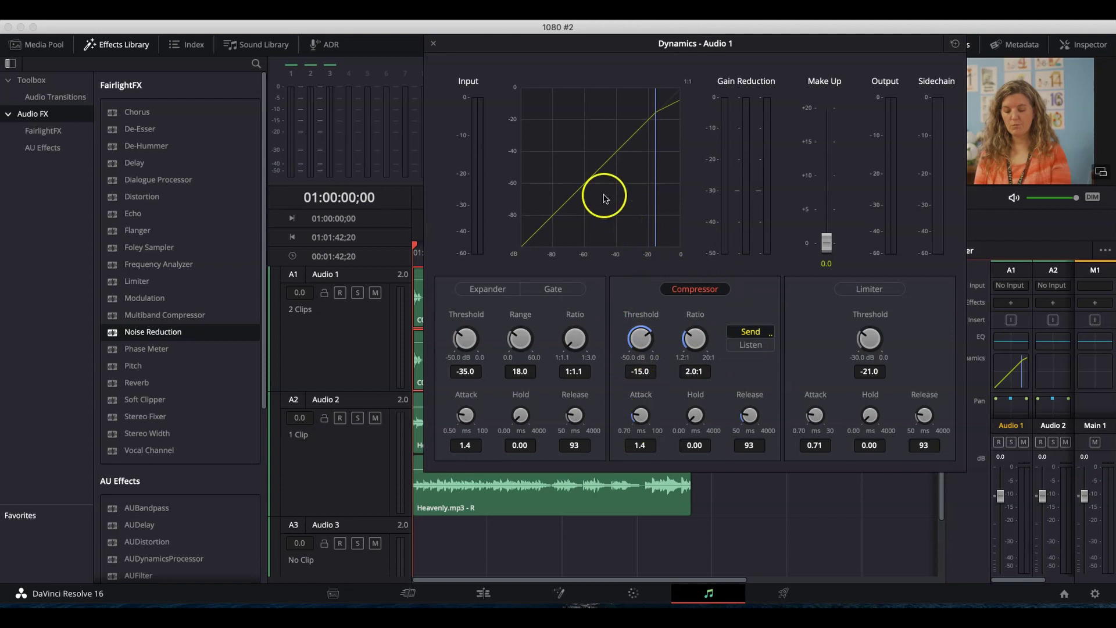
{"action": "left_click", "coordinate": [434, 44]}
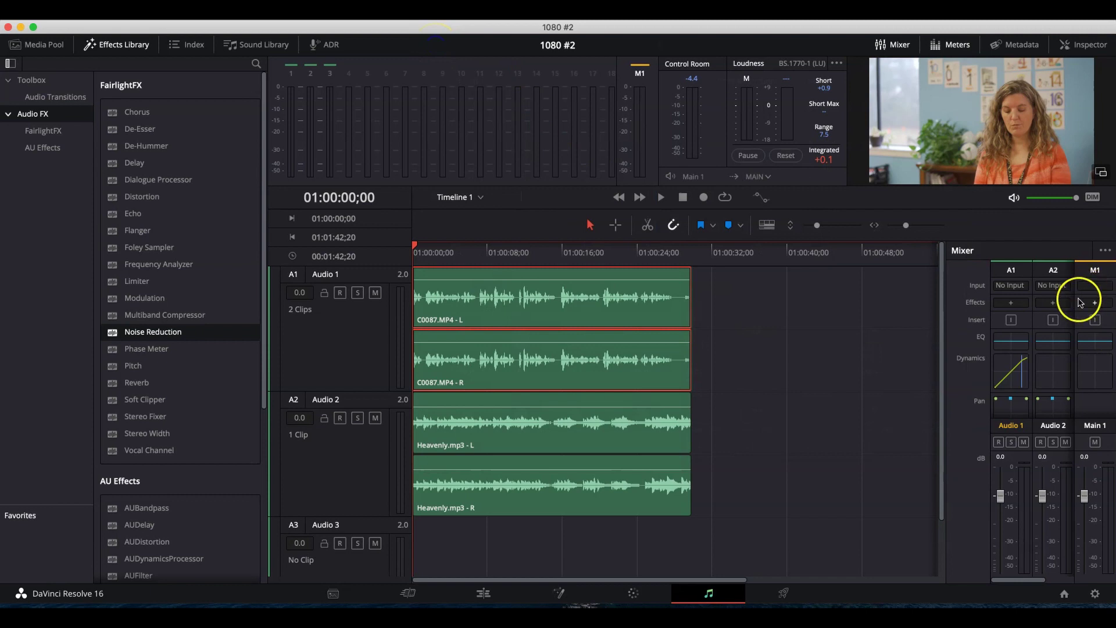
Step: Switch on the Audio 2 compressor and start lowering its threshold from −15 dB
{"action": "left_click", "coordinate": [1055, 365]}
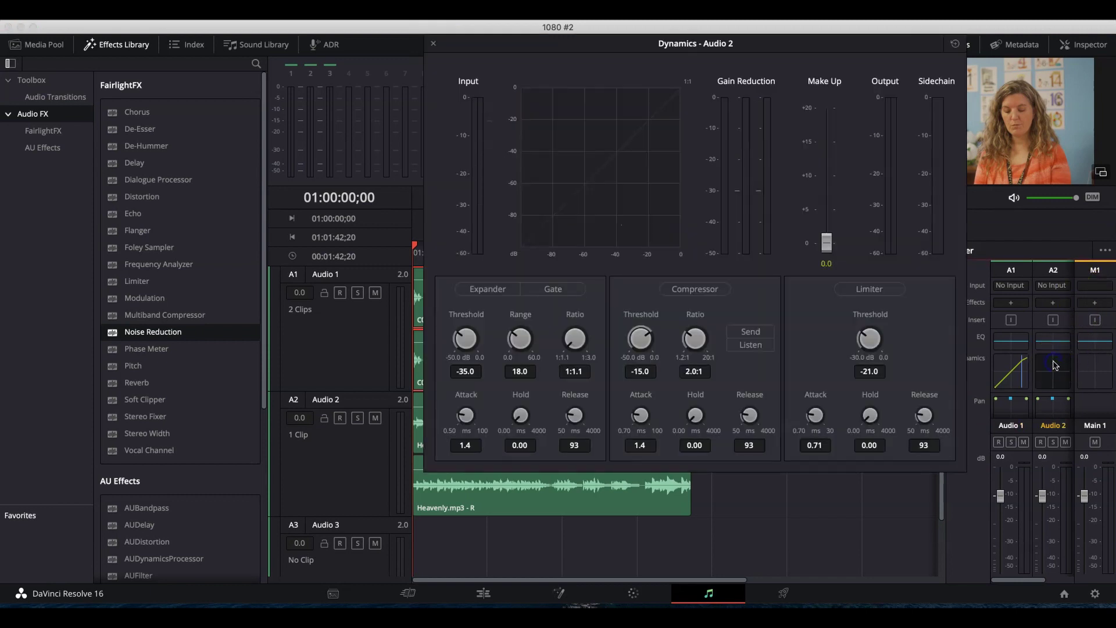
{"action": "left_click", "coordinate": [708, 289]}
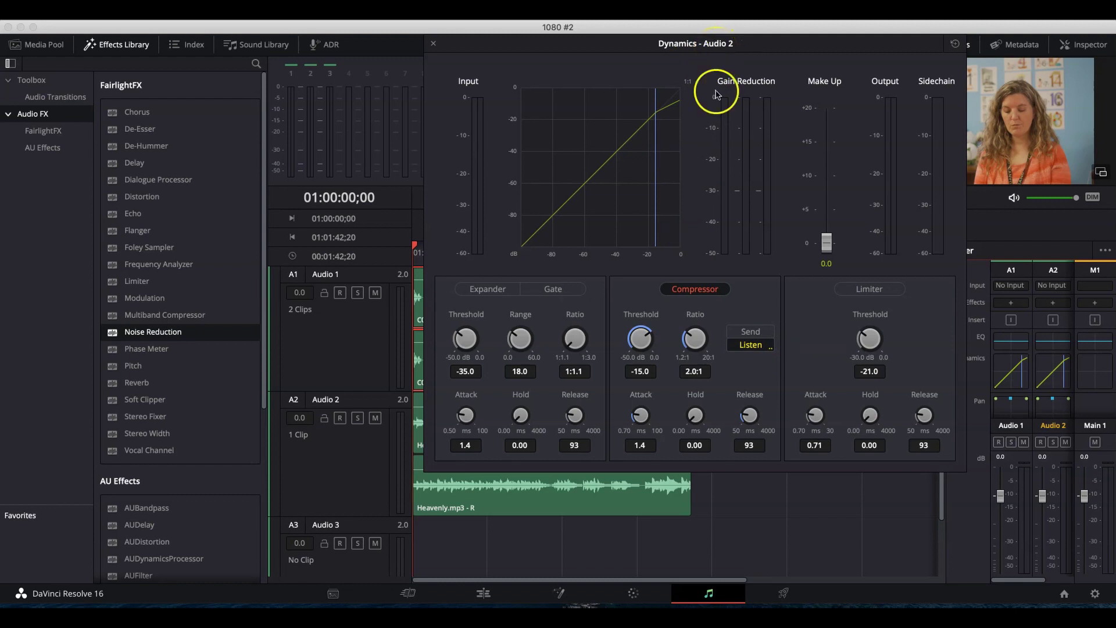
{"action": "key", "text": "space"}
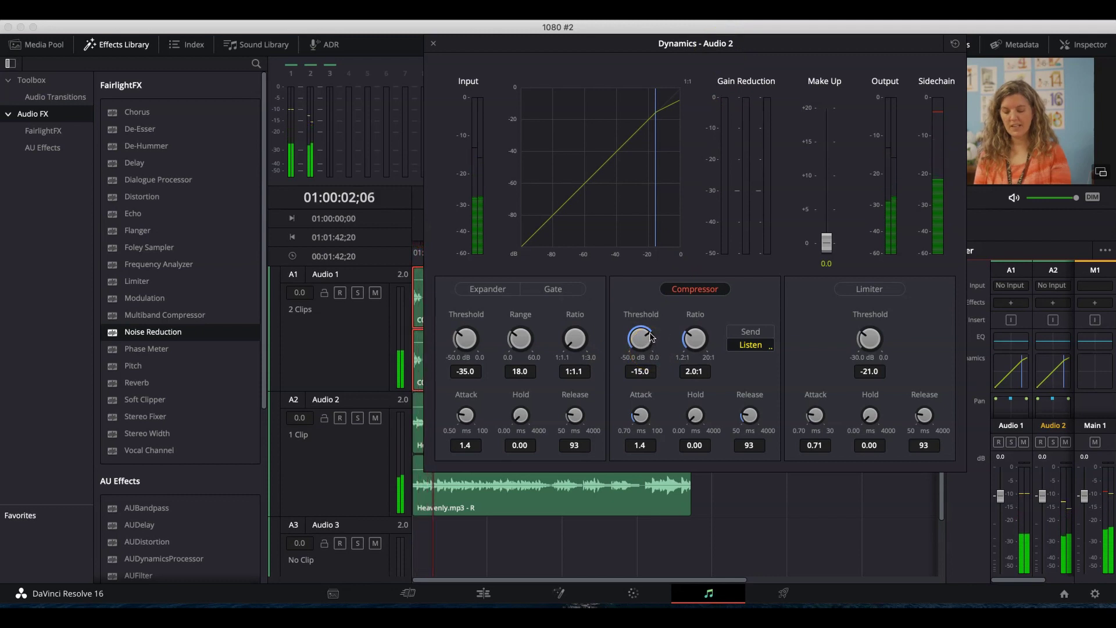
{"action": "mouse_move", "coordinate": [651, 336]}
{"action": "left_mouse_down"}
{"action": "mouse_move", "coordinate": [627, 320]}
{"action": "mouse_move", "coordinate": [622, 372]}
{"action": "mouse_move", "coordinate": [561, 284]}
{"action": "left_mouse_up"}
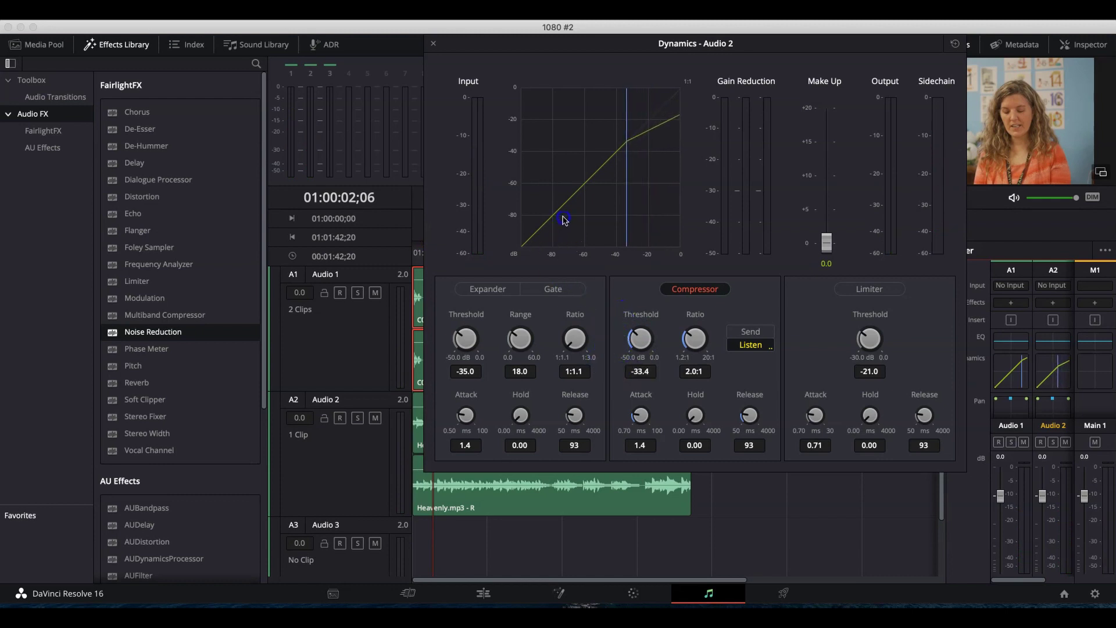
Step: While the dialogue plays, bring the Audio 2 threshold down to −45.6 dB
{"action": "key", "text": "space"}
{"action": "left_click", "coordinate": [637, 336]}
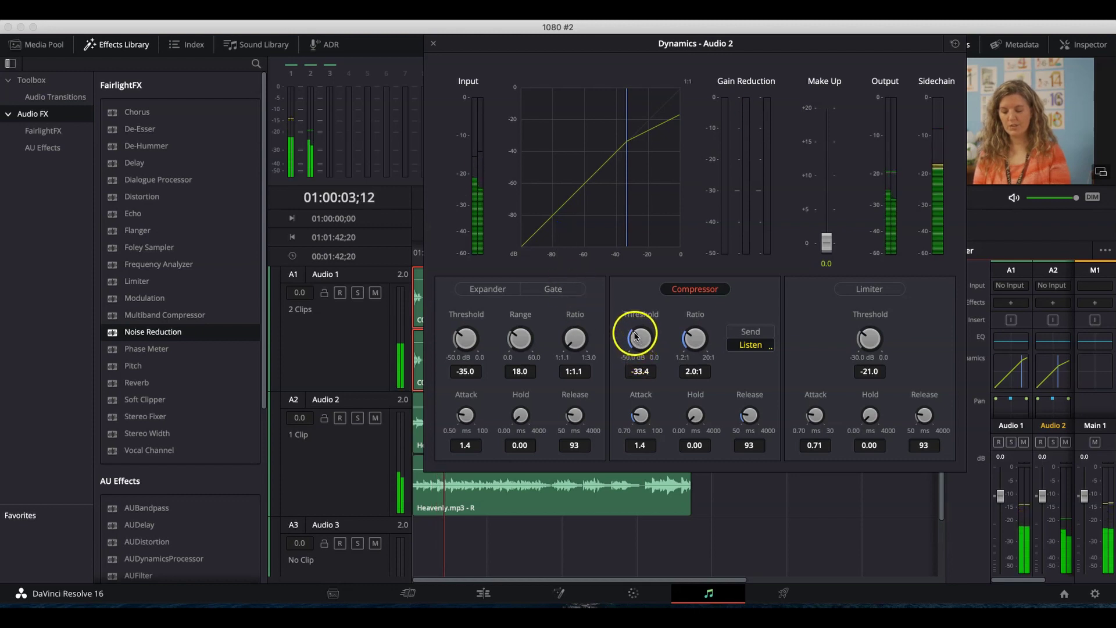
{"action": "mouse_move", "coordinate": [636, 336]}
{"action": "left_mouse_down"}
{"action": "mouse_move", "coordinate": [618, 320]}
{"action": "mouse_move", "coordinate": [615, 295]}
{"action": "left_mouse_up"}
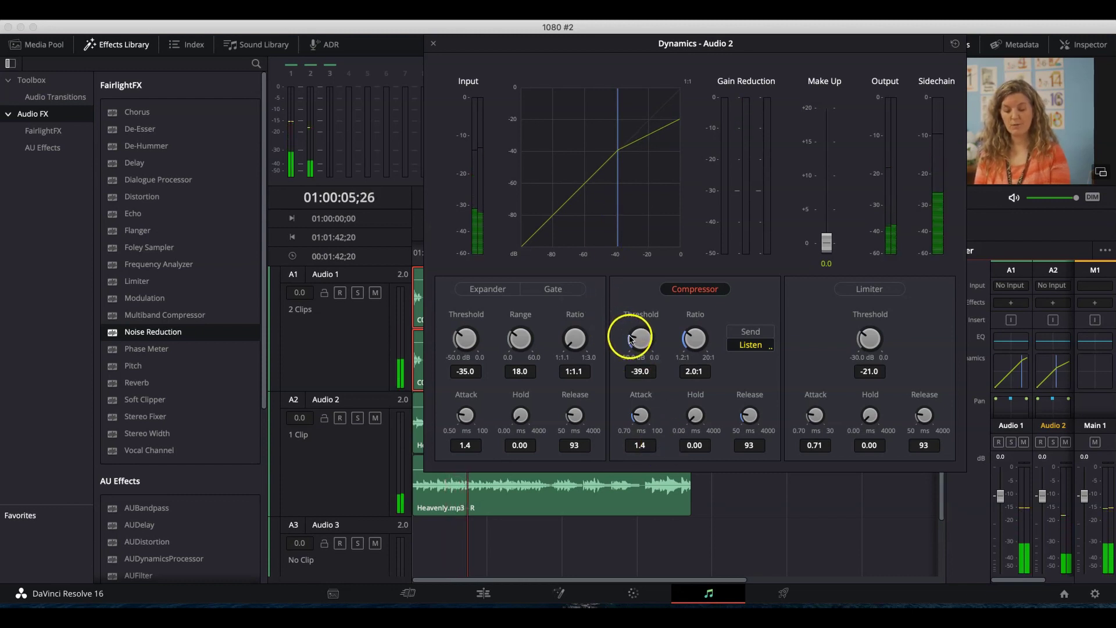
{"action": "left_click_drag", "start_coordinate": [617, 241], "coordinate": [605, 242]}
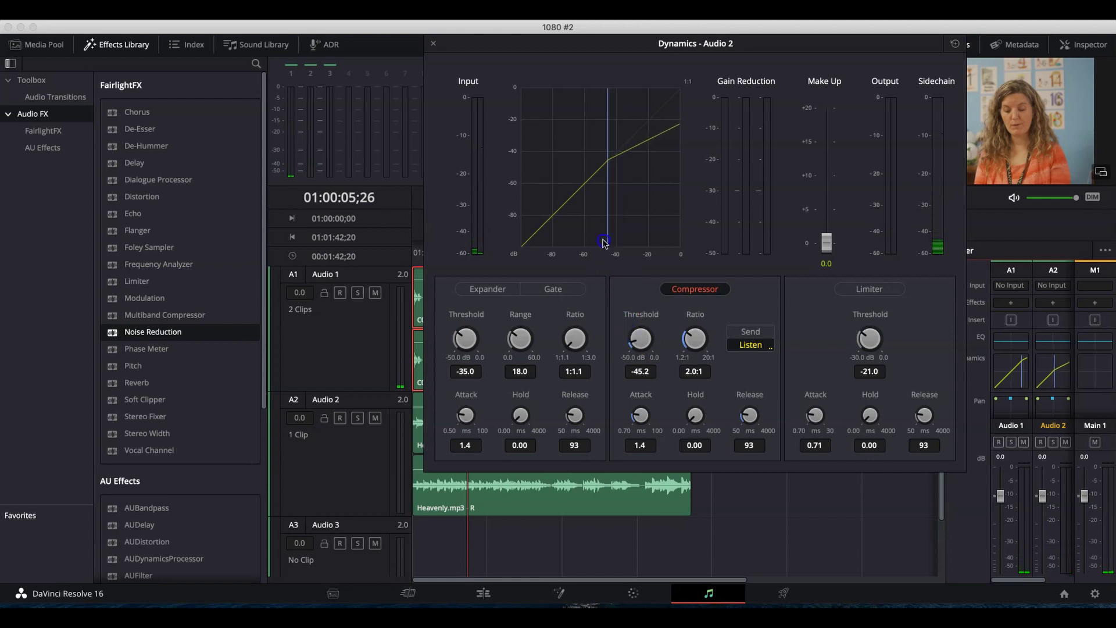
{"action": "left_click_drag", "start_coordinate": [602, 189], "coordinate": [602, 190]}
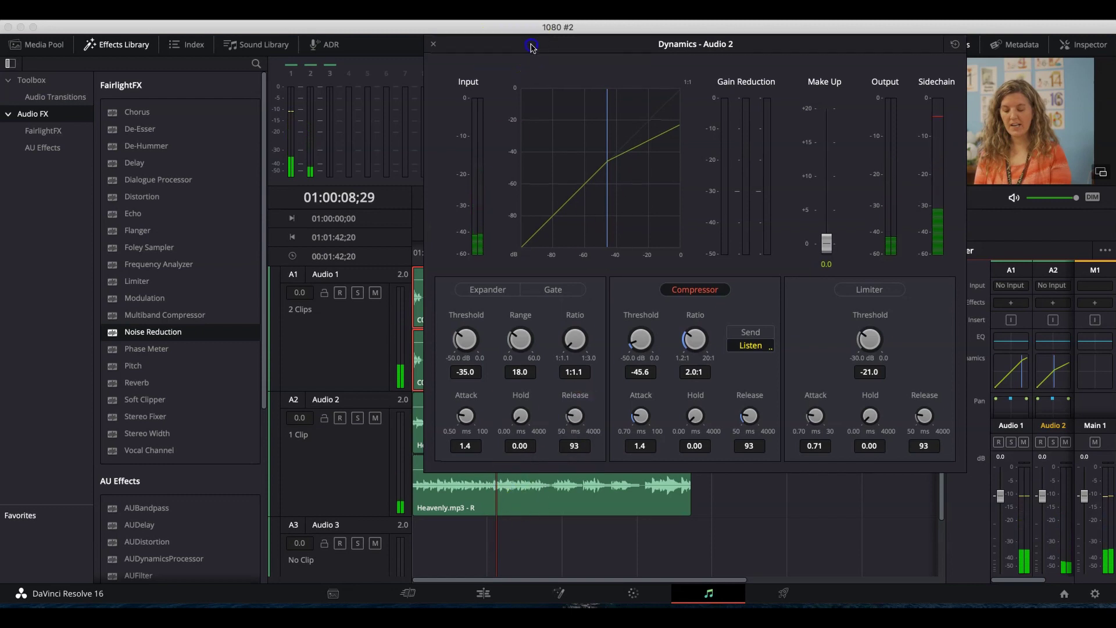
{"action": "left_click_drag", "start_coordinate": [524, 44], "coordinate": [852, 110]}
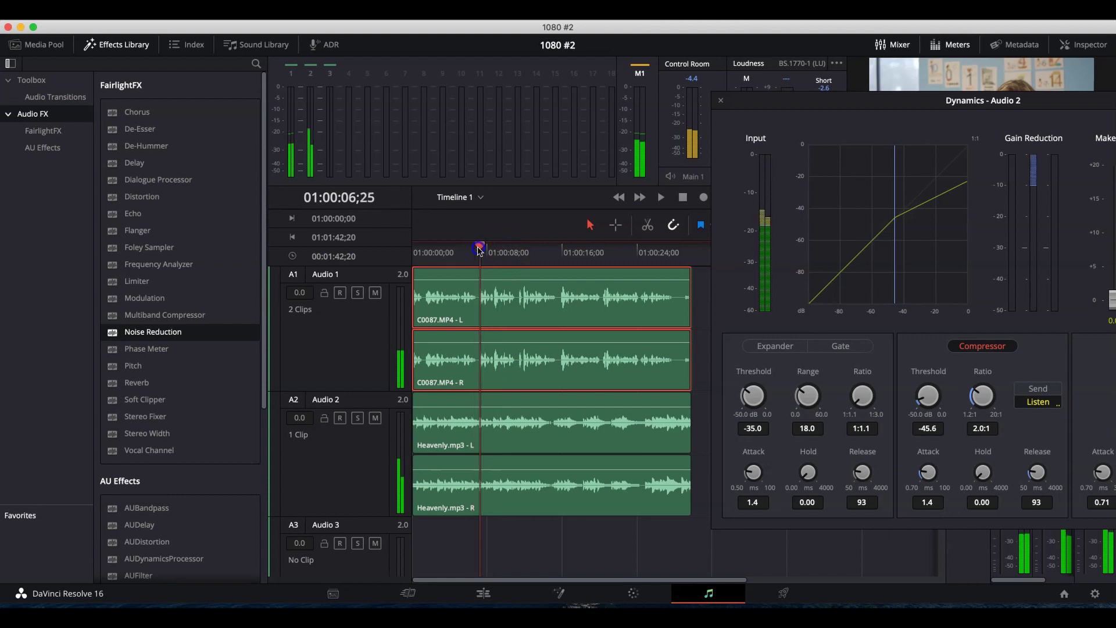
Step: Rewind into the dialogue and play it to hear the music ducking
{"action": "left_click_drag", "start_coordinate": [498, 250], "coordinate": [390, 251]}
{"action": "key", "text": "space"}
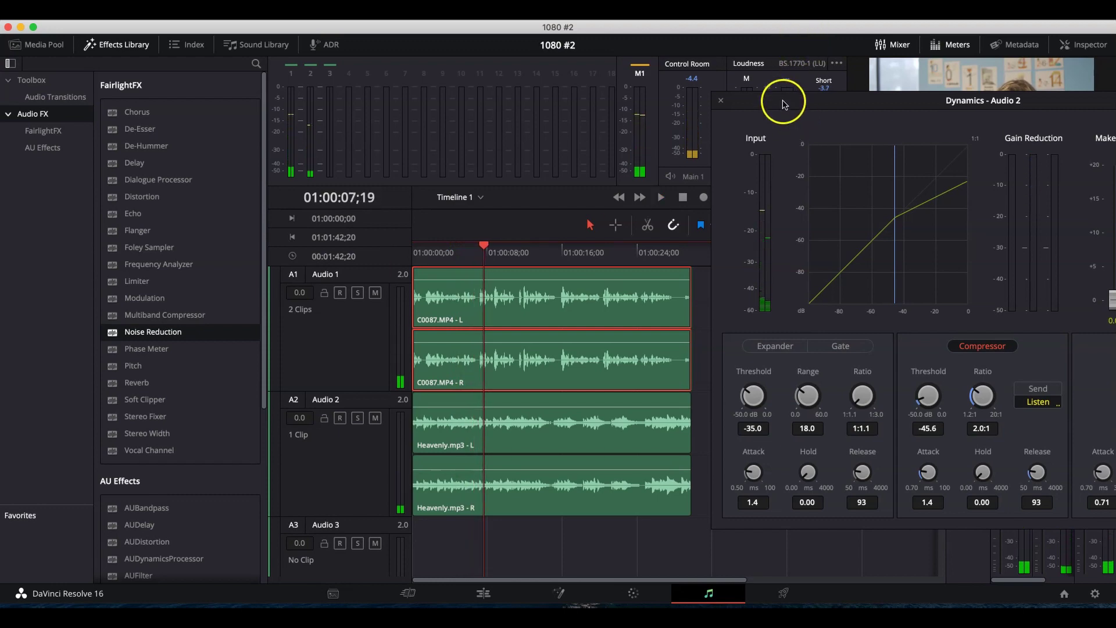
{"action": "left_click_drag", "start_coordinate": [782, 105], "coordinate": [514, 33]}
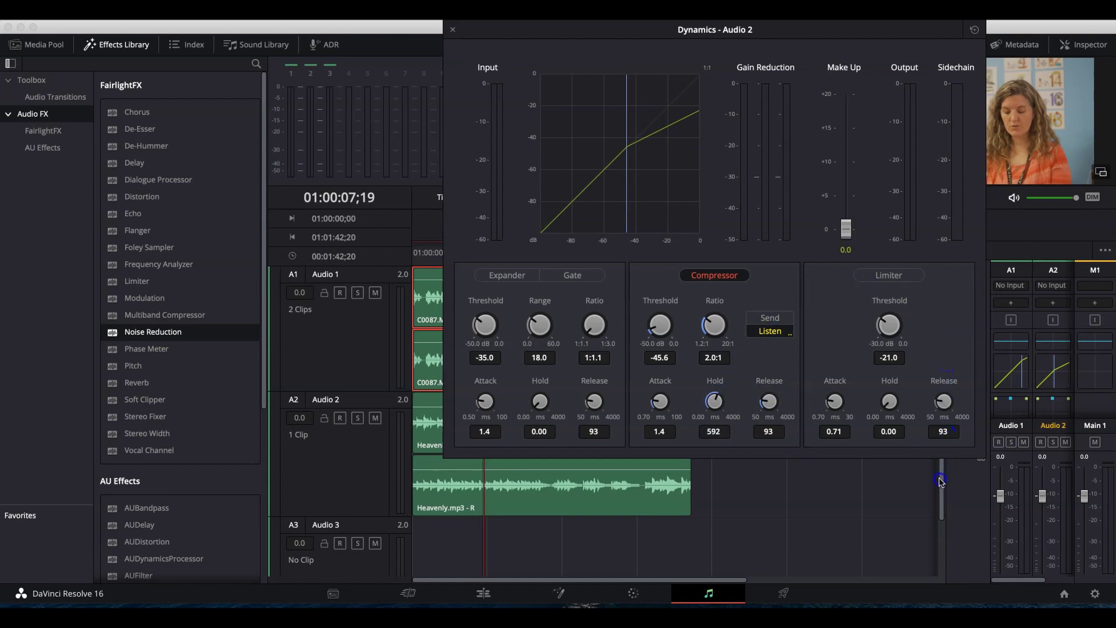
Step: Raise the Audio 2 compressor hold from 592 ms to 1909 ms
{"action": "left_click", "coordinate": [840, 435]}
{"action": "left_click_drag", "start_coordinate": [689, 56], "coordinate": [1017, 111]}
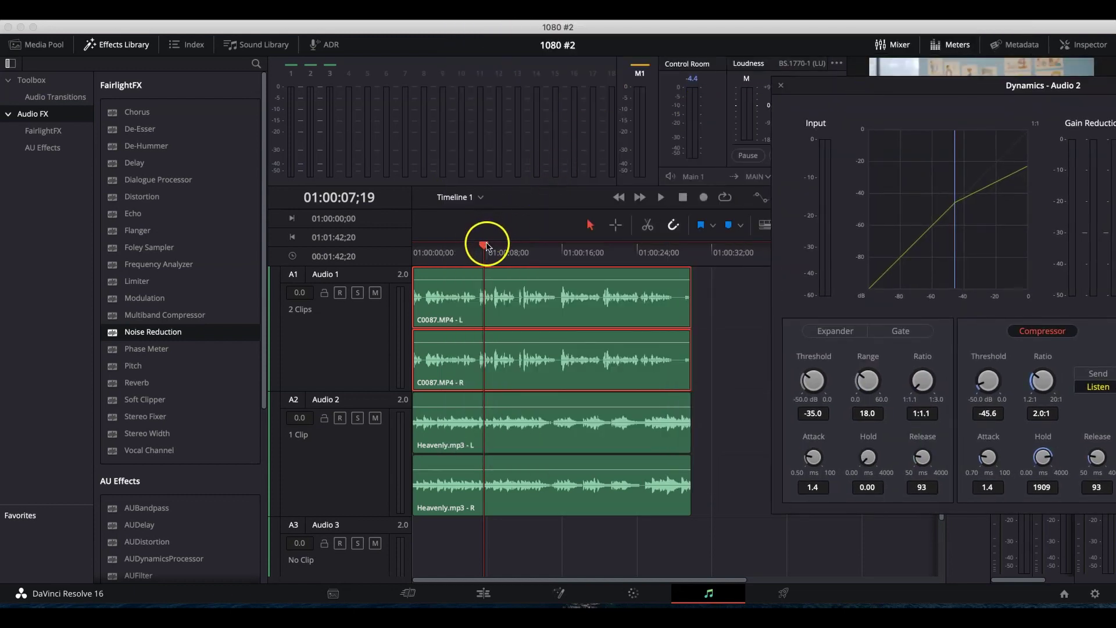
Step: Replay the timeline from the start to hear the ducking with the 1909 ms hold
{"action": "left_click_drag", "start_coordinate": [486, 242], "coordinate": [413, 242]}
{"action": "key", "text": "space"}
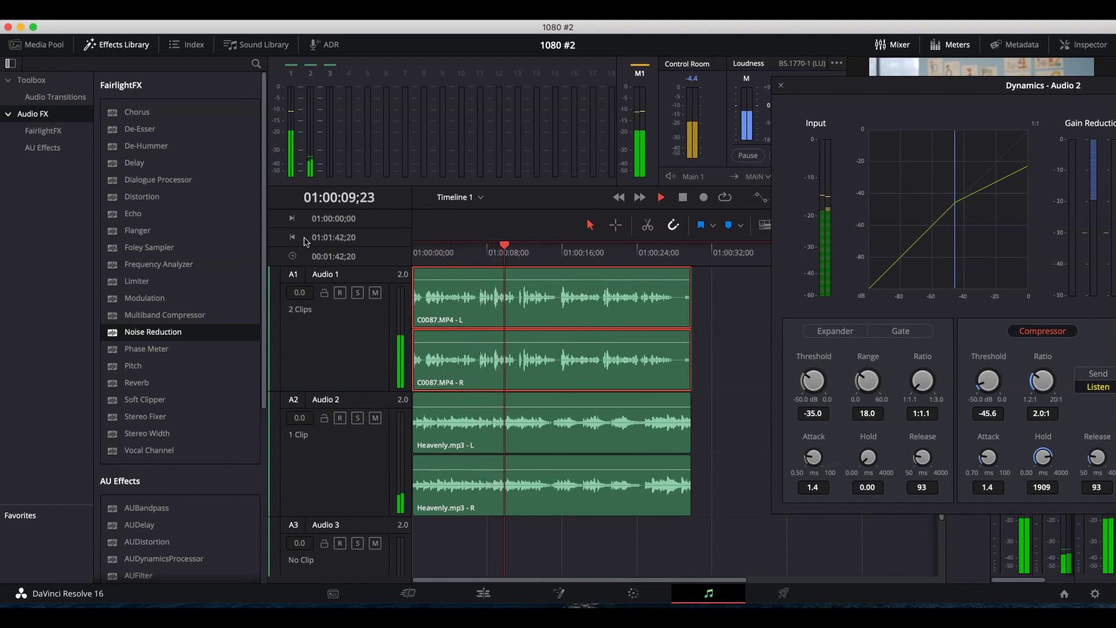
{"action": "mouse_move", "coordinate": [568, 241]}
{"action": "left_mouse_down"}
{"action": "mouse_move", "coordinate": [507, 244]}
{"action": "mouse_move", "coordinate": [656, 244]}
{"action": "left_mouse_up"}
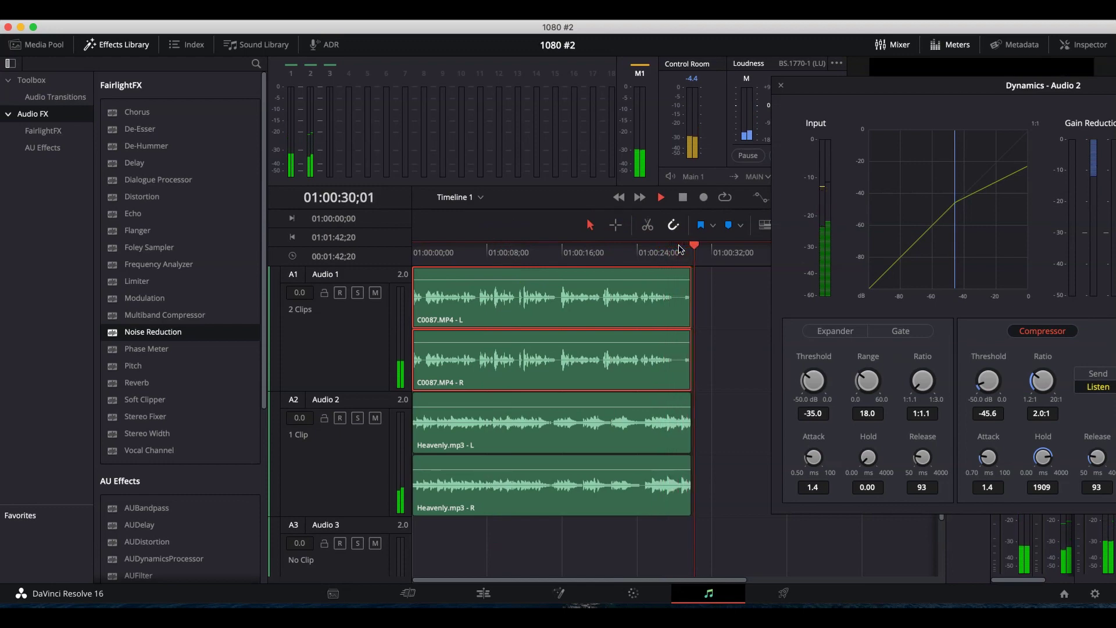
{"action": "key", "text": "space"}
{"action": "left_click_drag", "start_coordinate": [898, 86], "coordinate": [434, 60]}
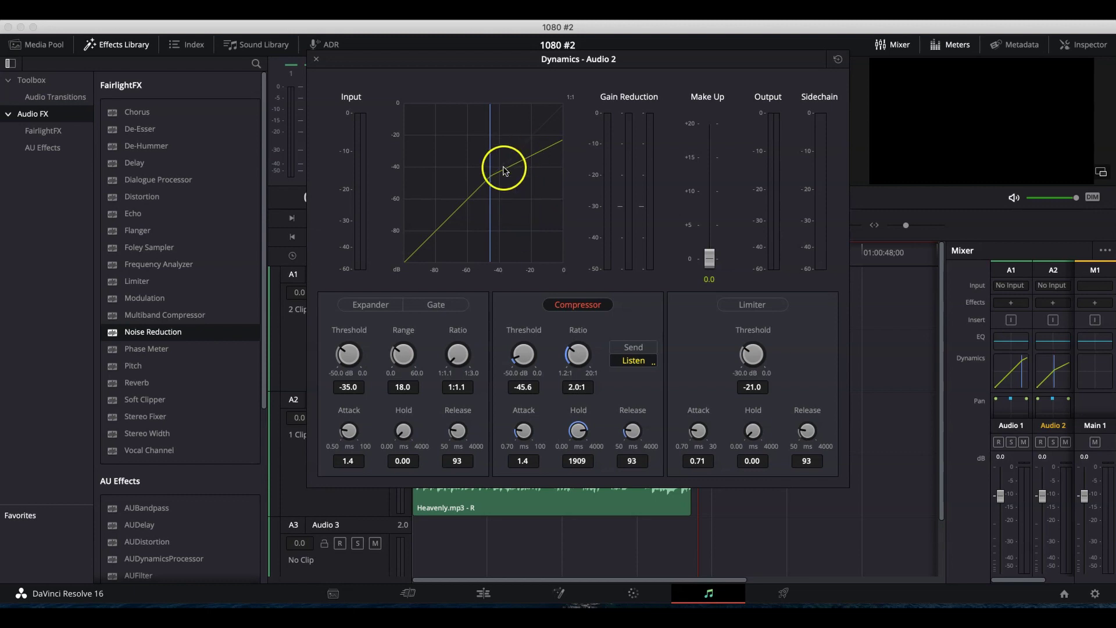
Step: Try lower and higher Audio 2 compressor ratios during playback, settling on 2.1:1
{"action": "mouse_move", "coordinate": [494, 67]}
{"action": "left_mouse_down"}
{"action": "mouse_move", "coordinate": [766, 90]}
{"action": "mouse_move", "coordinate": [997, 154]}
{"action": "left_mouse_up"}
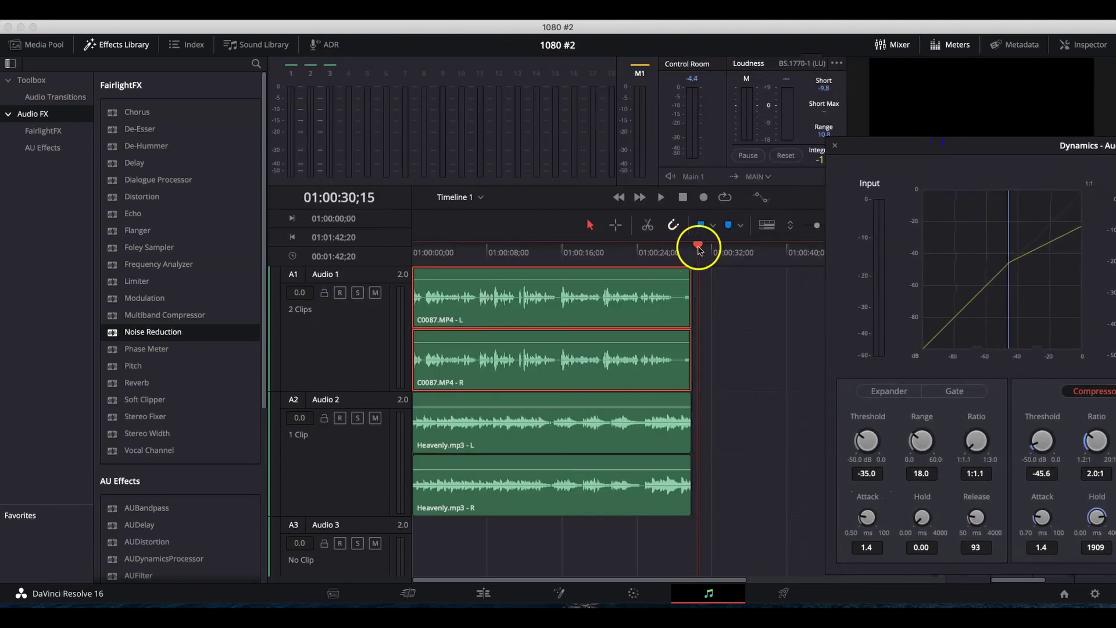
{"action": "left_click_drag", "start_coordinate": [699, 251], "coordinate": [439, 249]}
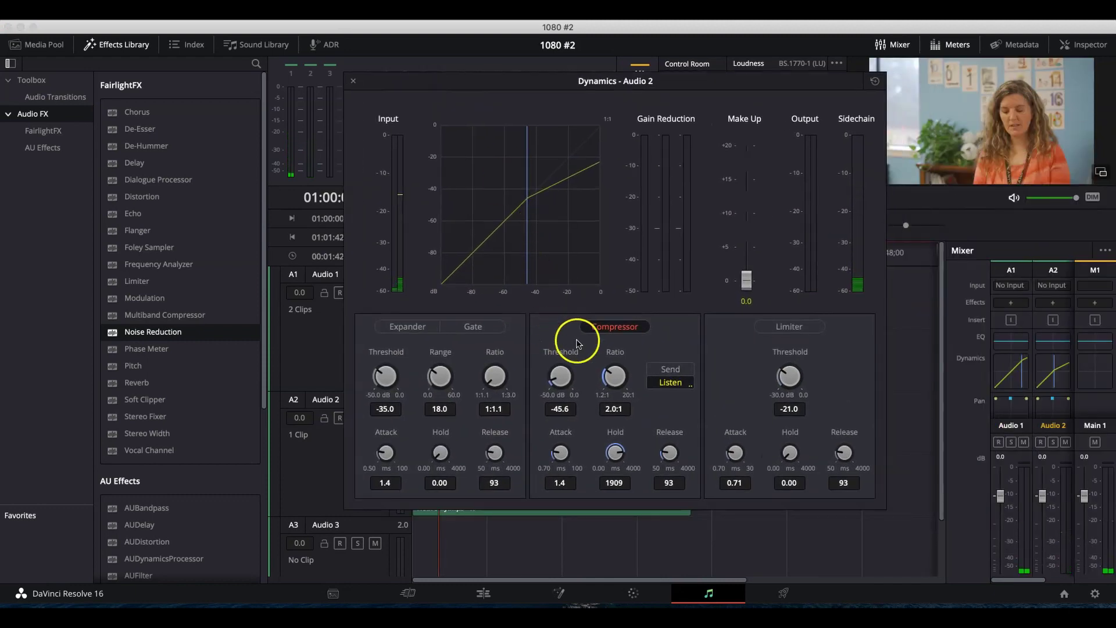
{"action": "left_click_drag", "start_coordinate": [613, 360], "coordinate": [575, 375]}
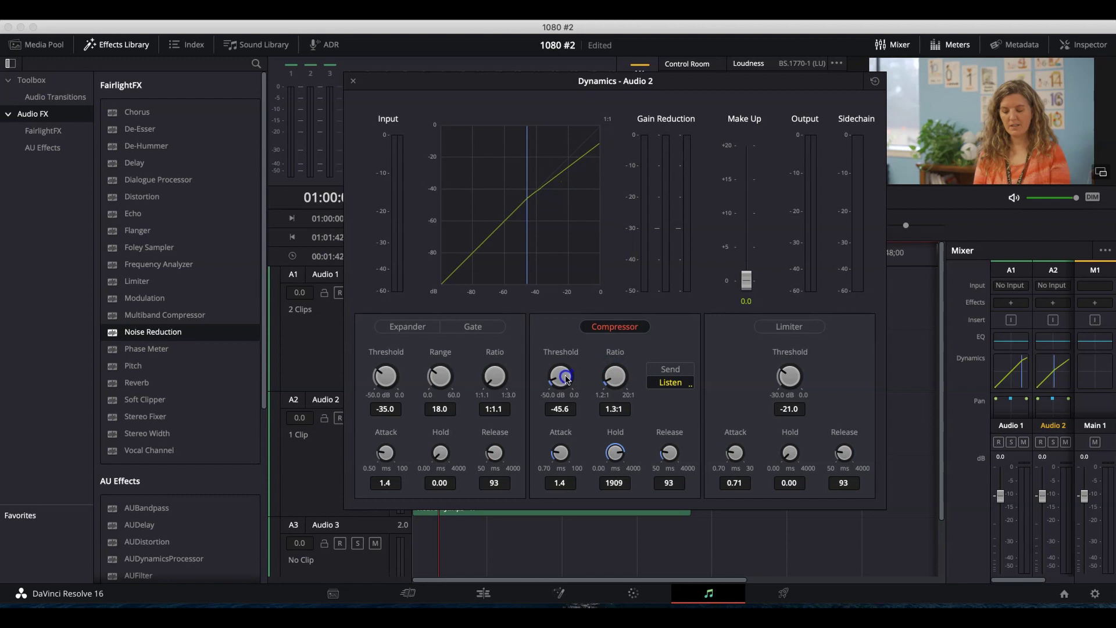
{"action": "key", "text": "space"}
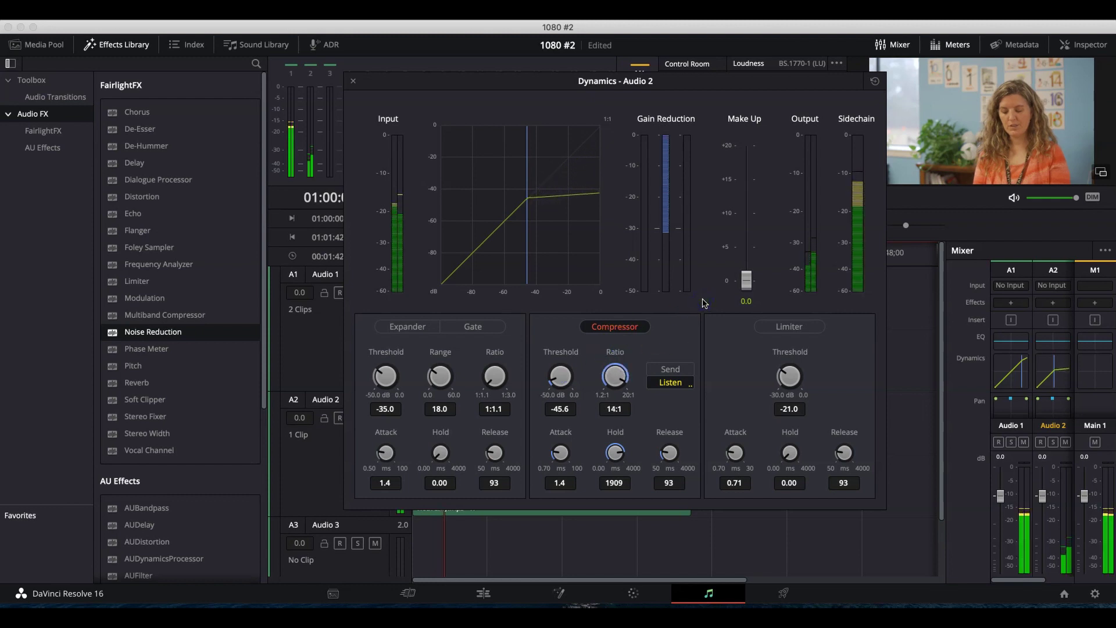
{"action": "mouse_move", "coordinate": [615, 375]}
{"action": "left_mouse_down"}
{"action": "mouse_move", "coordinate": [608, 356]}
{"action": "mouse_move", "coordinate": [556, 354]}
{"action": "left_mouse_up"}
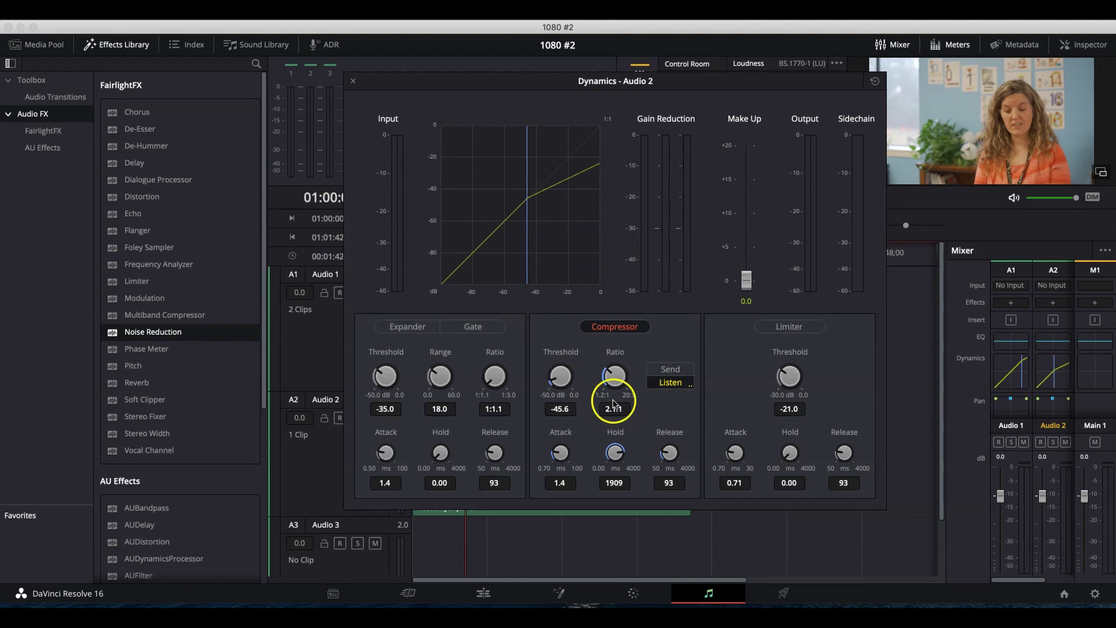
Step: Confirm Audio 1's sidechain Send routing, then reselect Heavenly.mp3 and reopen Audio 2's dynamics
{"action": "left_click", "coordinate": [353, 82]}
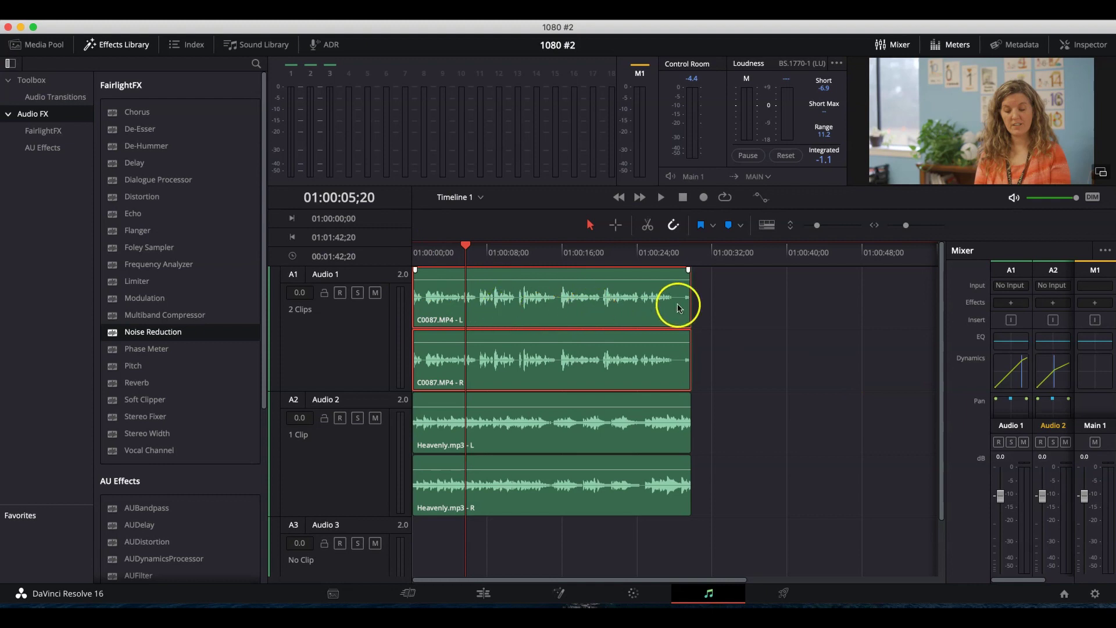
{"action": "left_click", "coordinate": [1008, 373]}
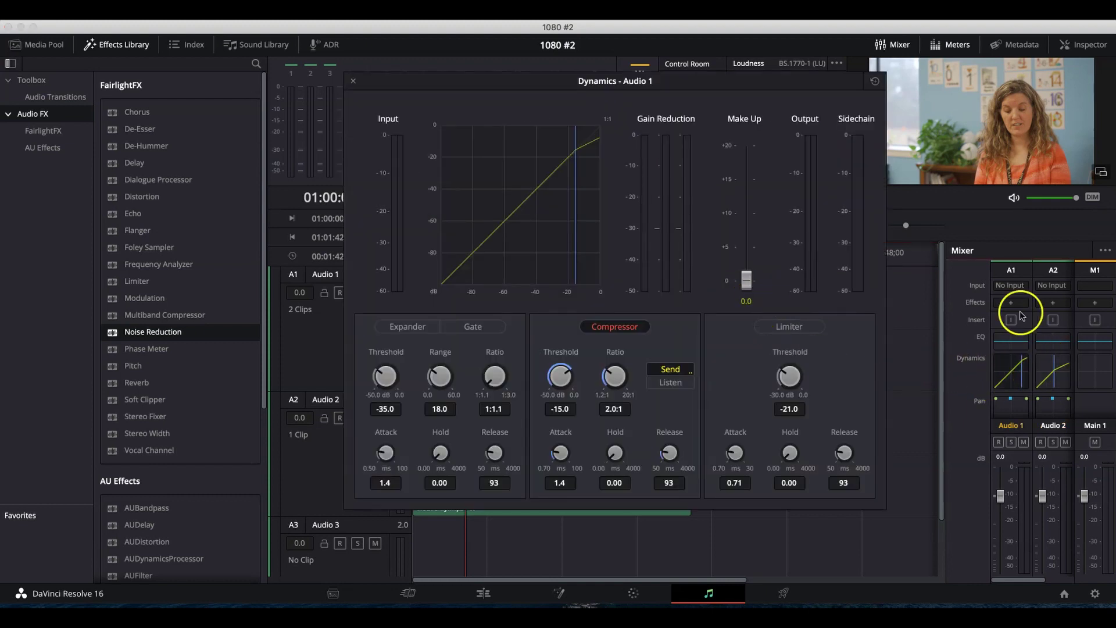
{"action": "left_click", "coordinate": [687, 372]}
{"action": "left_click", "coordinate": [372, 81]}
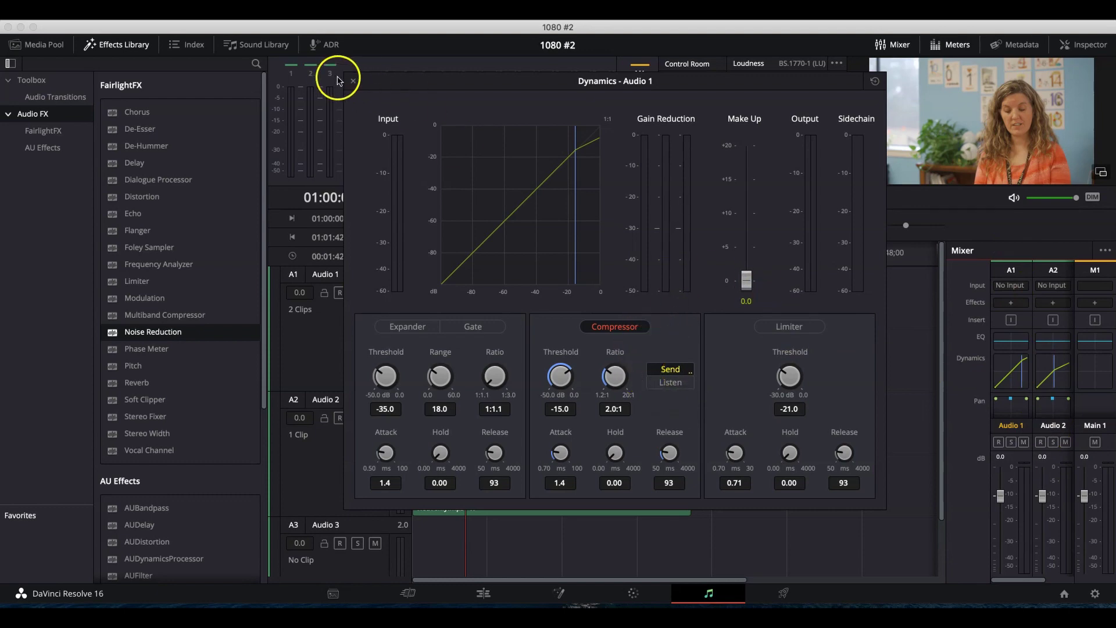
{"action": "left_click", "coordinate": [354, 82]}
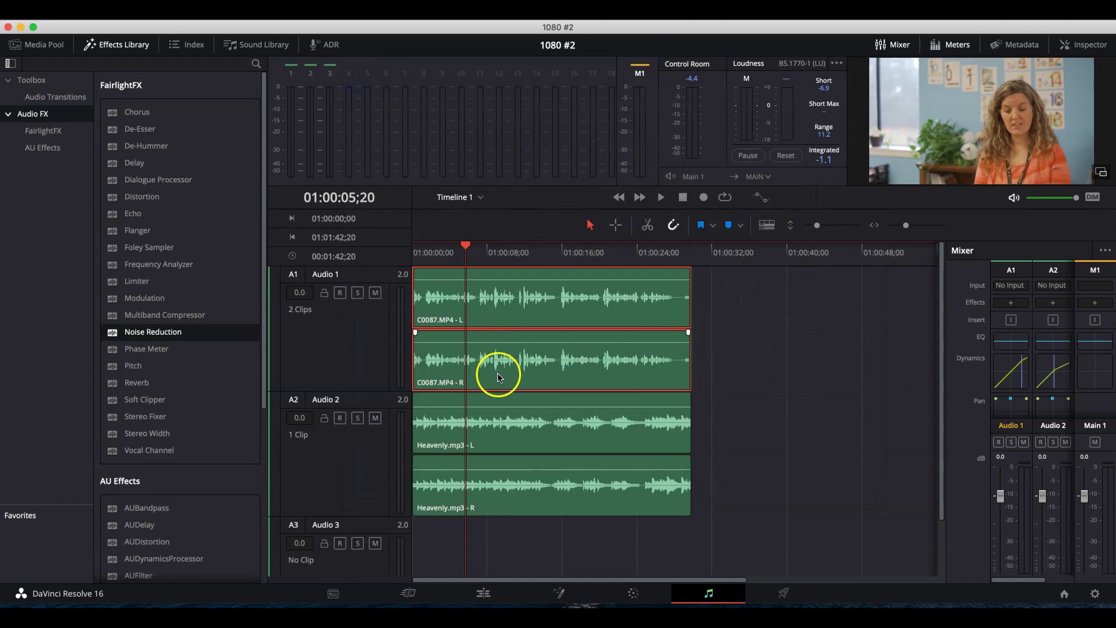
{"action": "left_click", "coordinate": [579, 415]}
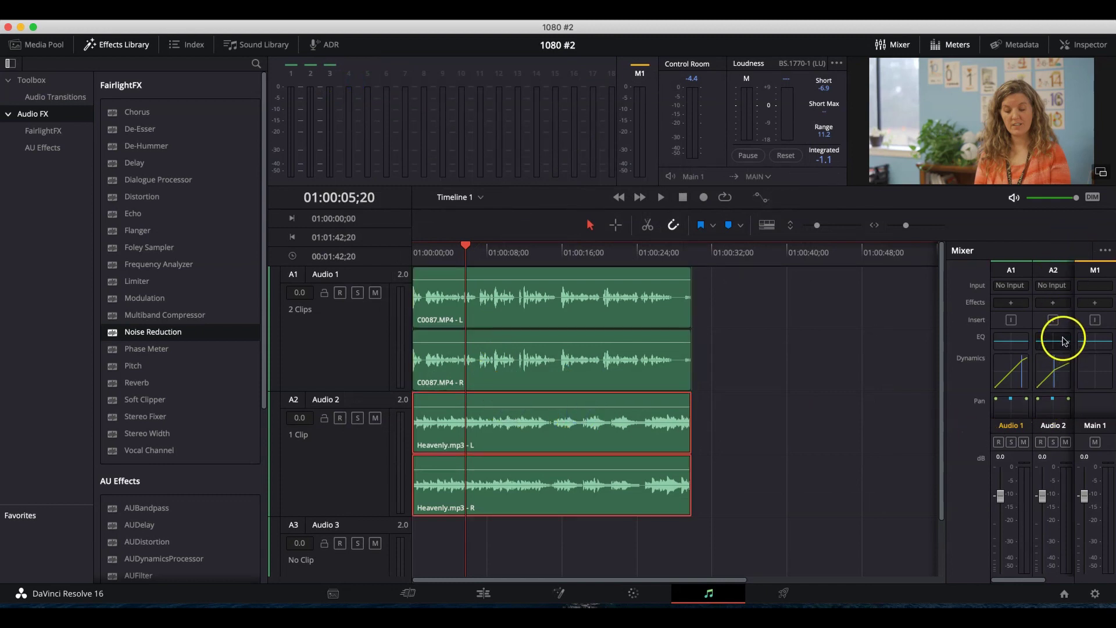
{"action": "left_click", "coordinate": [1057, 377]}
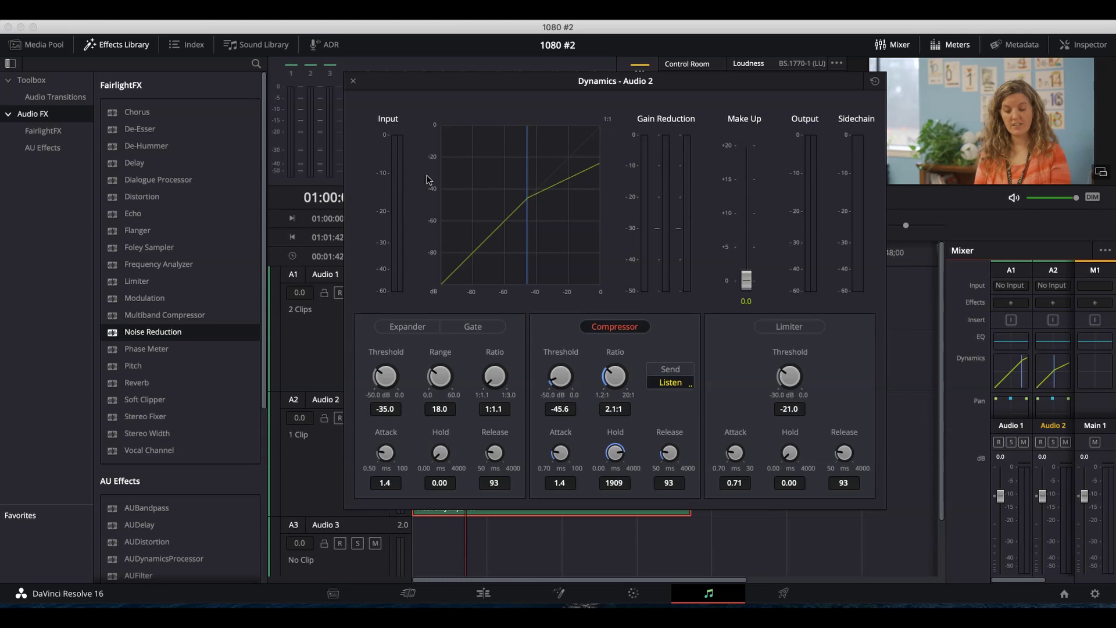
{"action": "left_click", "coordinate": [445, 211]}
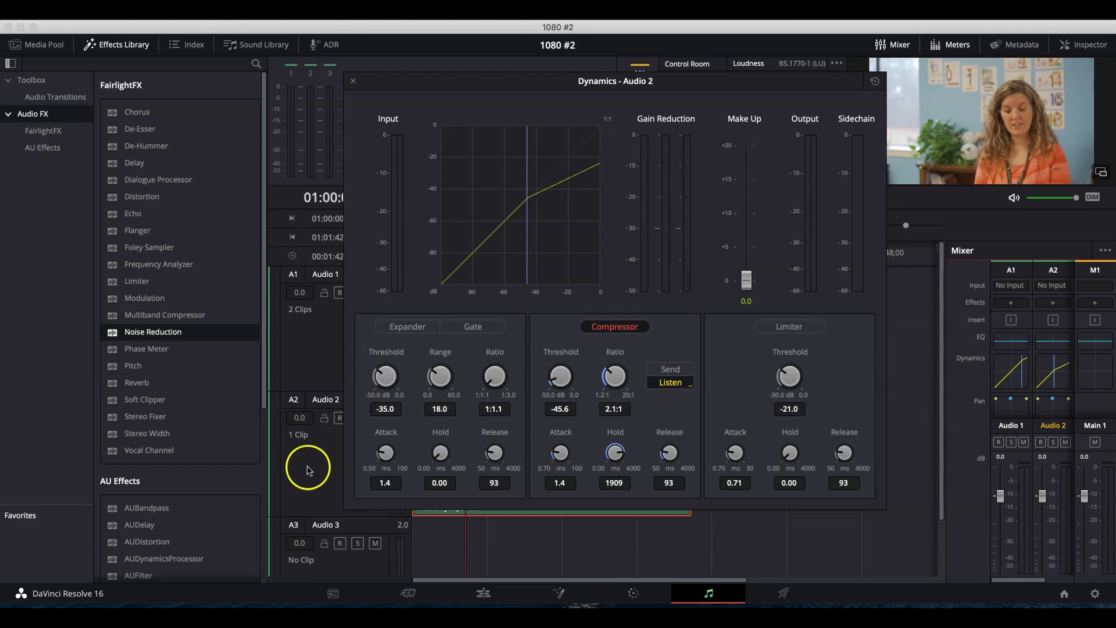